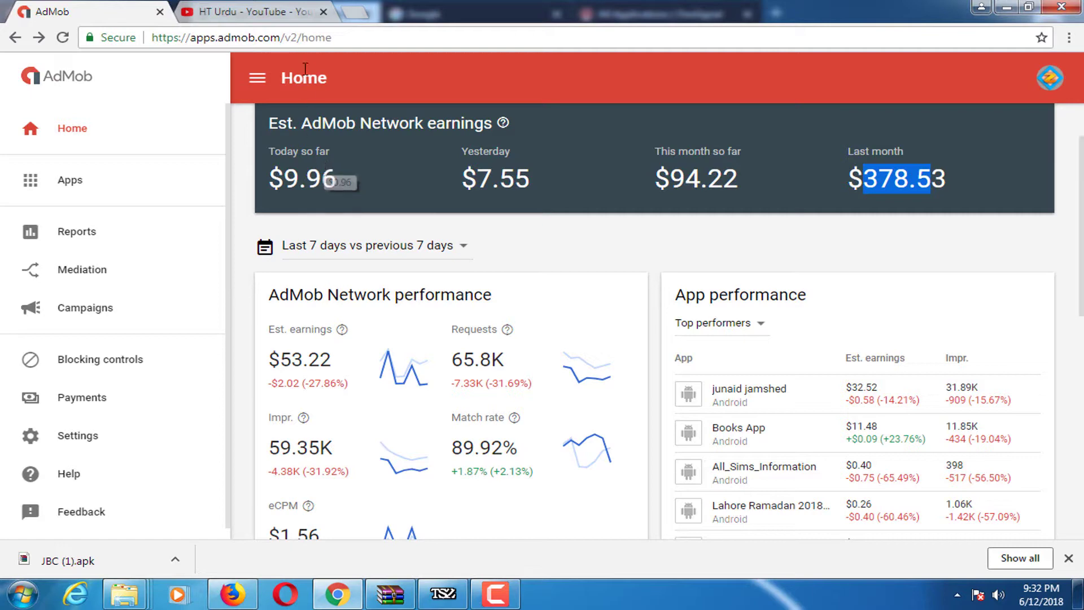
Look over the uploaded videos on the HT Urdu YouTube channel, then return to the AdMob home page.
click(287, 8)
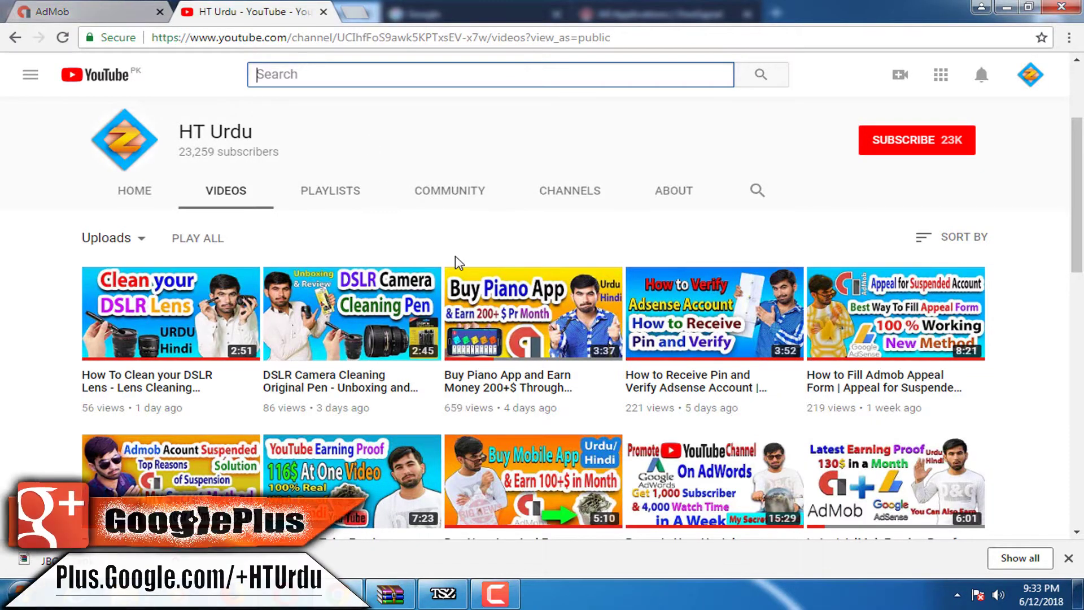
scroll(455, 256, down, 3)
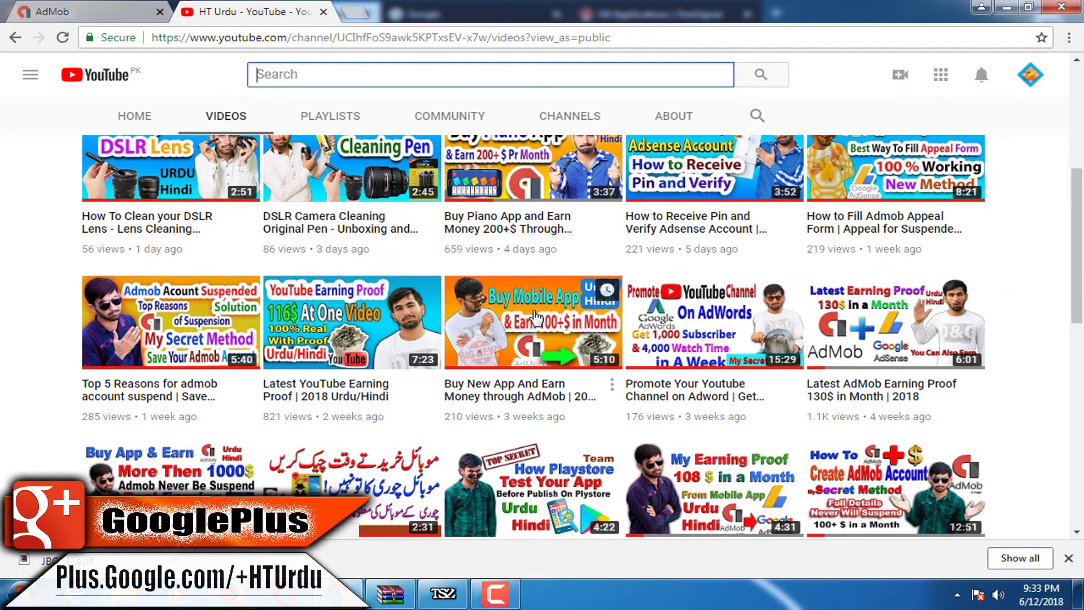
scroll(529, 313, up, 3)
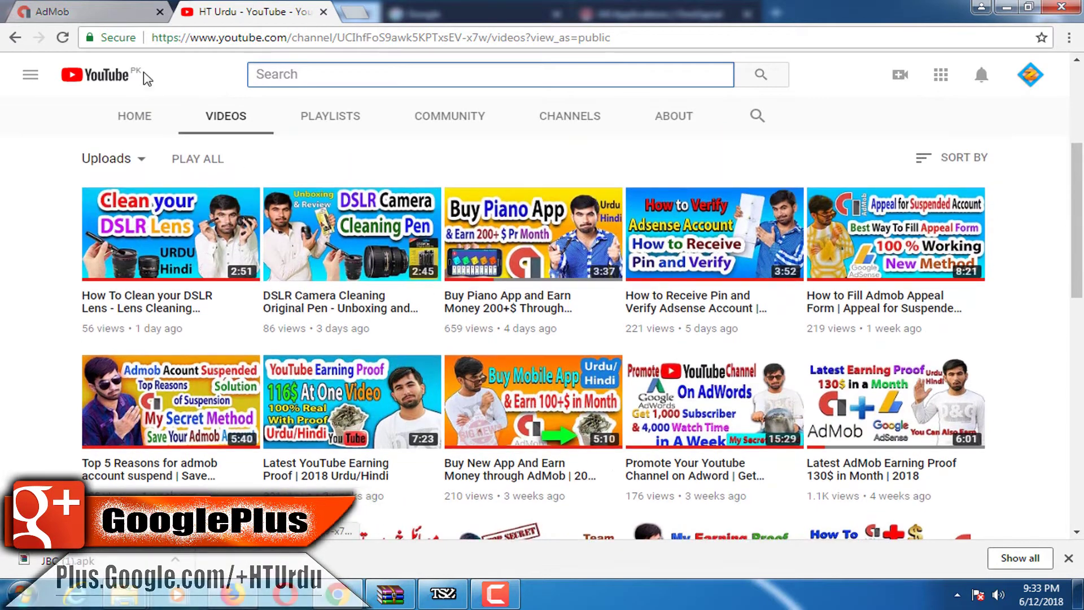
click(116, 13)
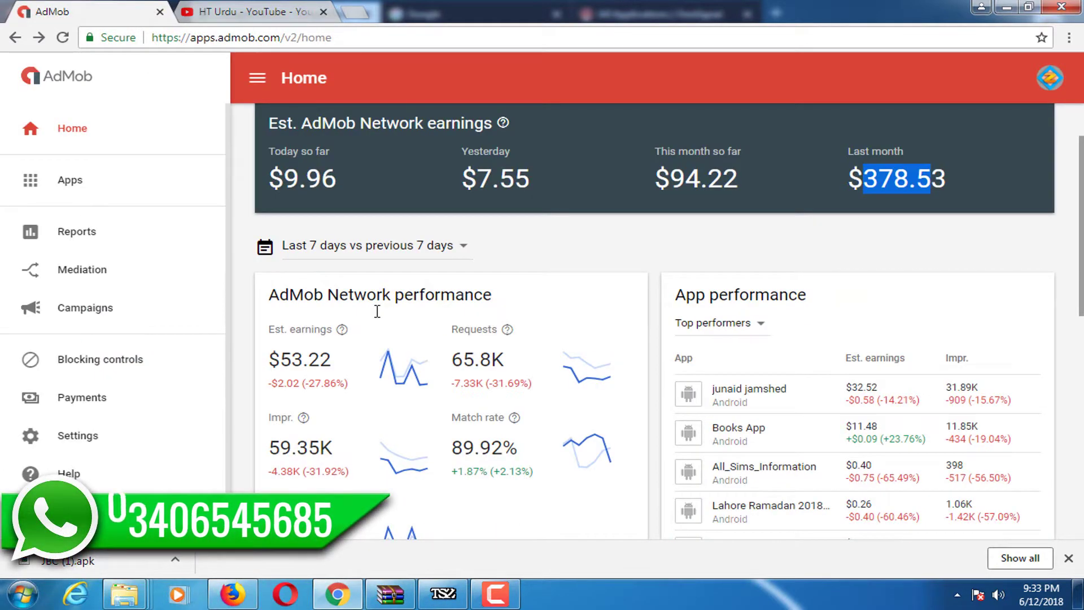
Examine the estimated earnings, network performance and app performance figures on the AdMob home page.
click(540, 243)
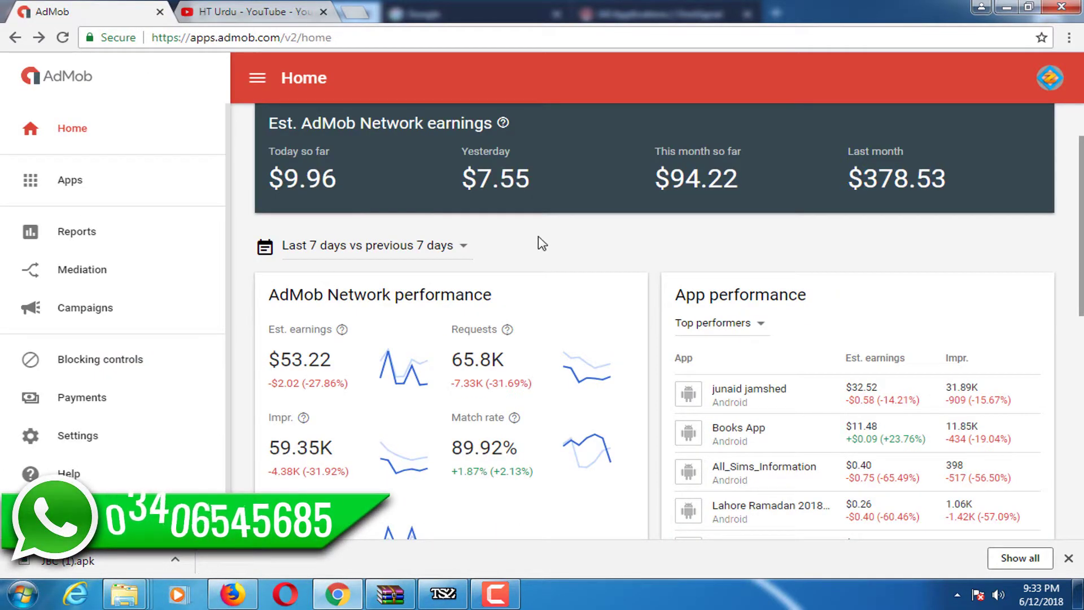
double_click(335, 174)
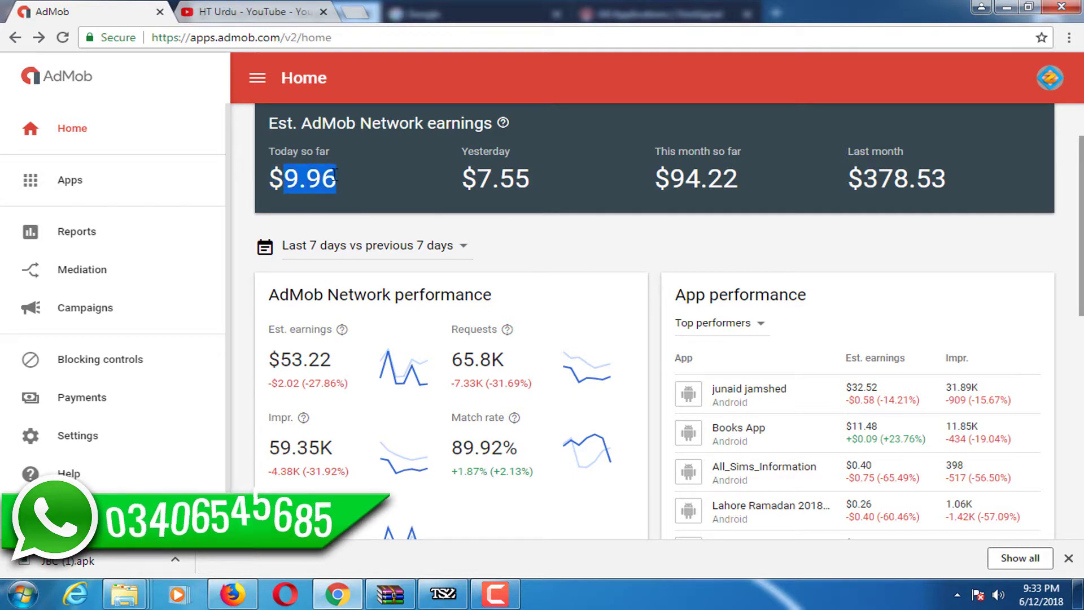
drag(476, 175, 500, 175)
click(858, 166)
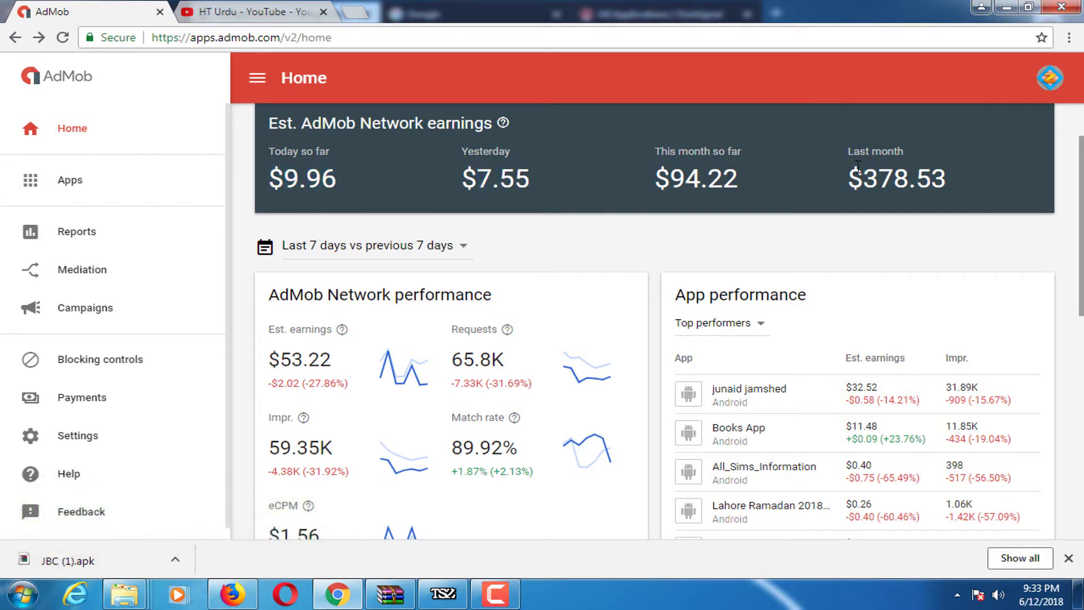
scroll(551, 291, up, 2)
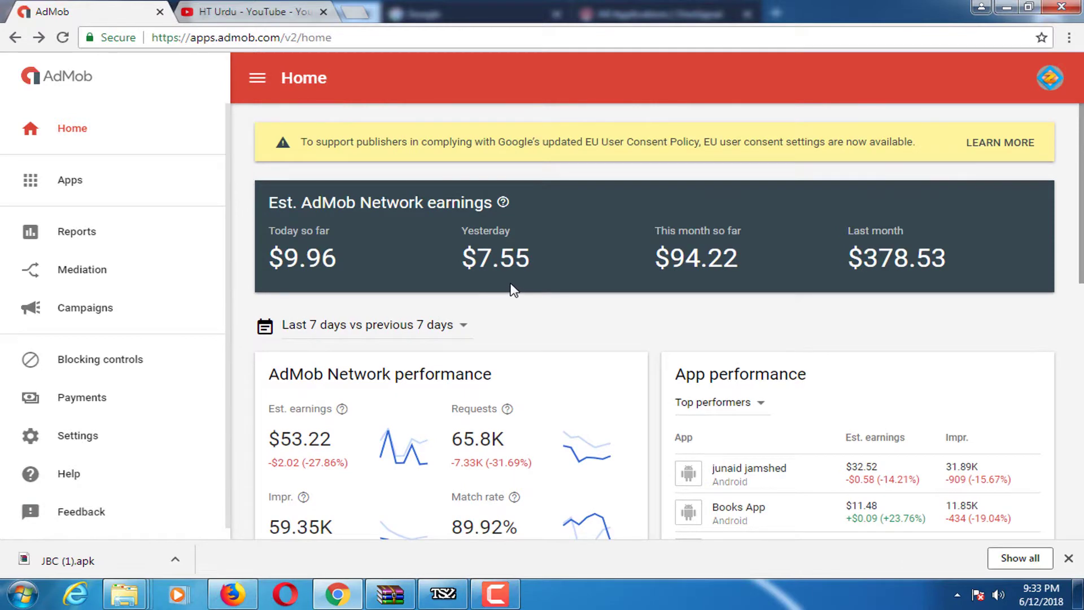
scroll(627, 364, down, 2)
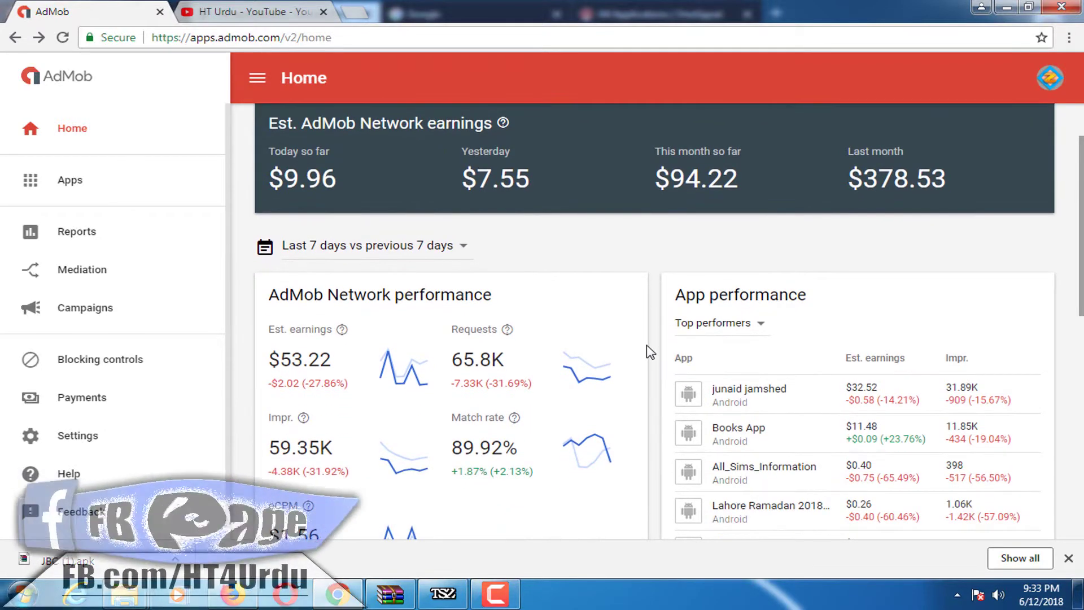
scroll(648, 351, down, 2)
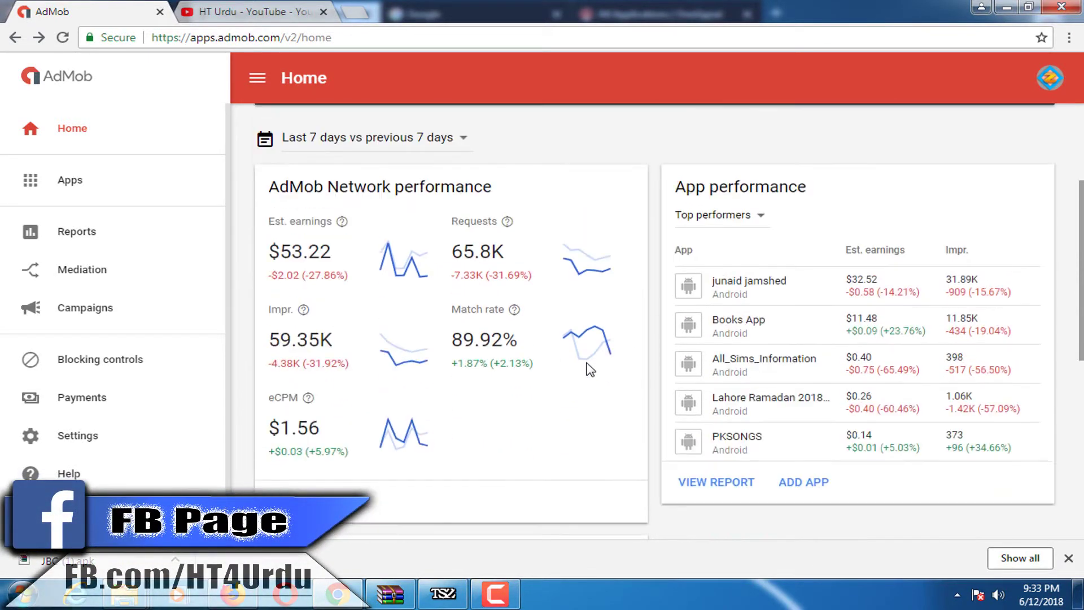
scroll(588, 368, up, 2)
Open the overview of the stolen_phone_checker app and review its earnings and network performance.
click(73, 182)
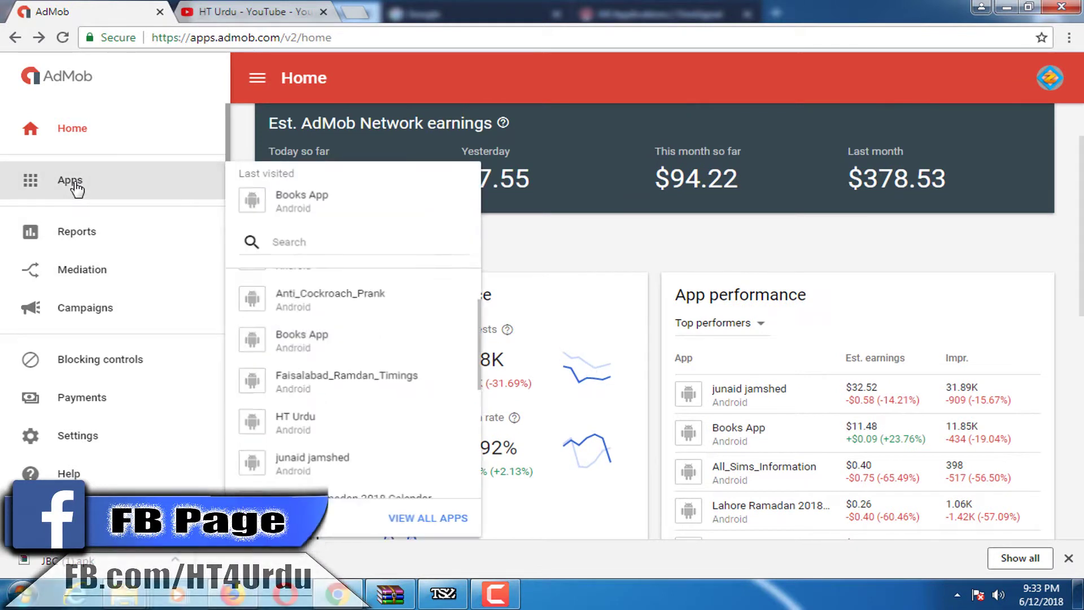
scroll(399, 361, down, 5)
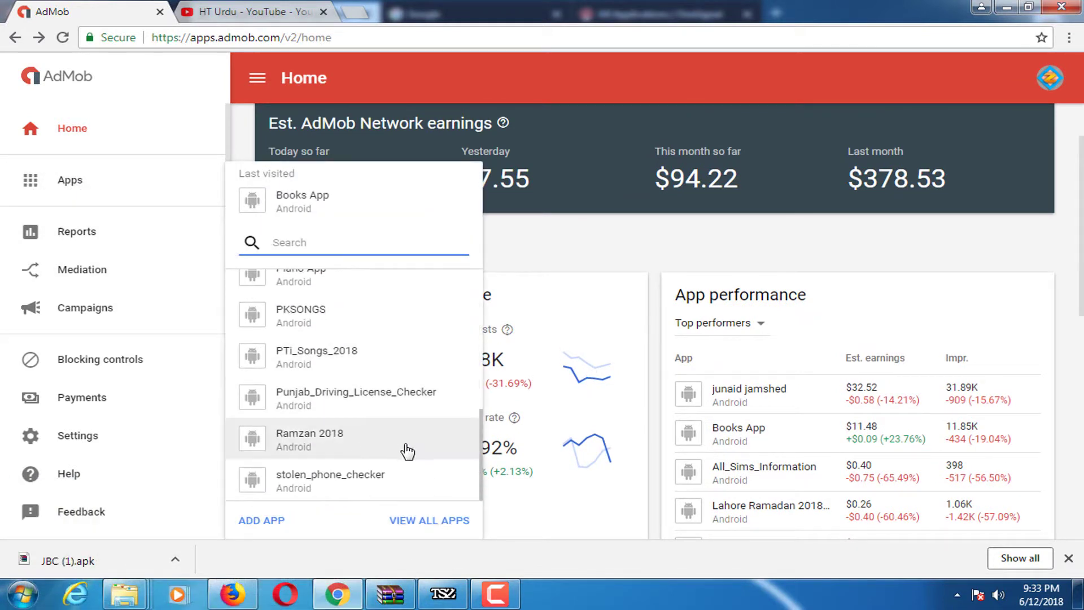
click(378, 493)
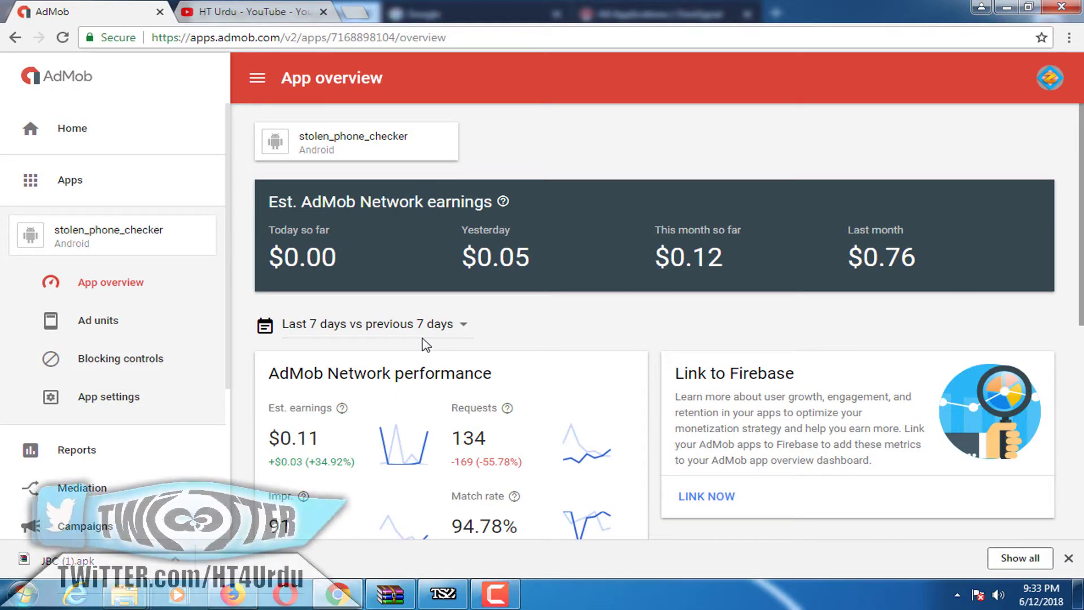
scroll(574, 363, down, 3)
mouse_move(604, 397)
scroll(604, 397, up, 3)
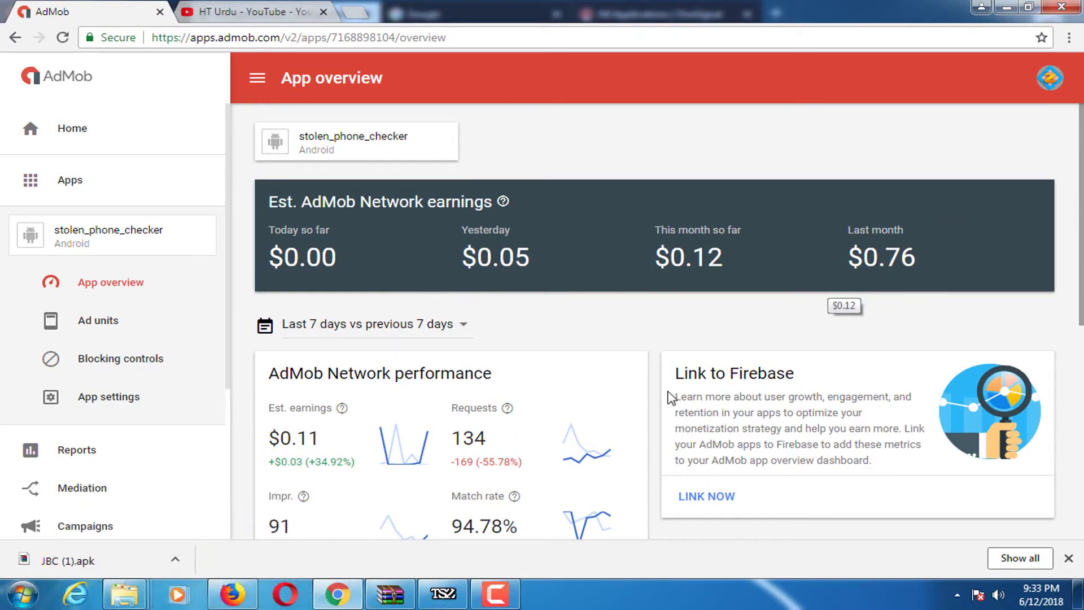
scroll(485, 333, down, 3)
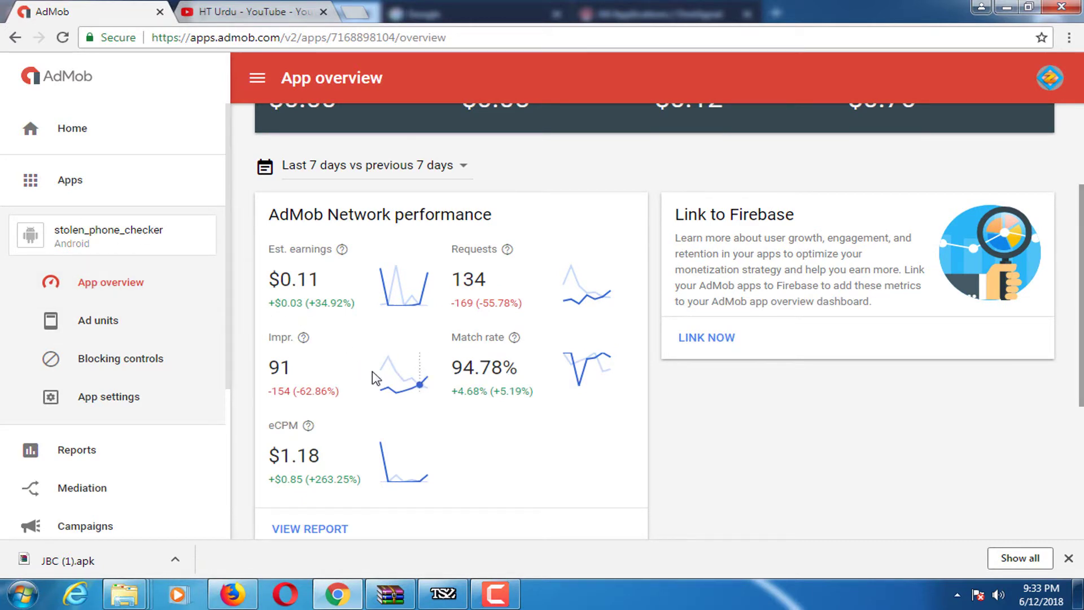
scroll(760, 217, up, 3)
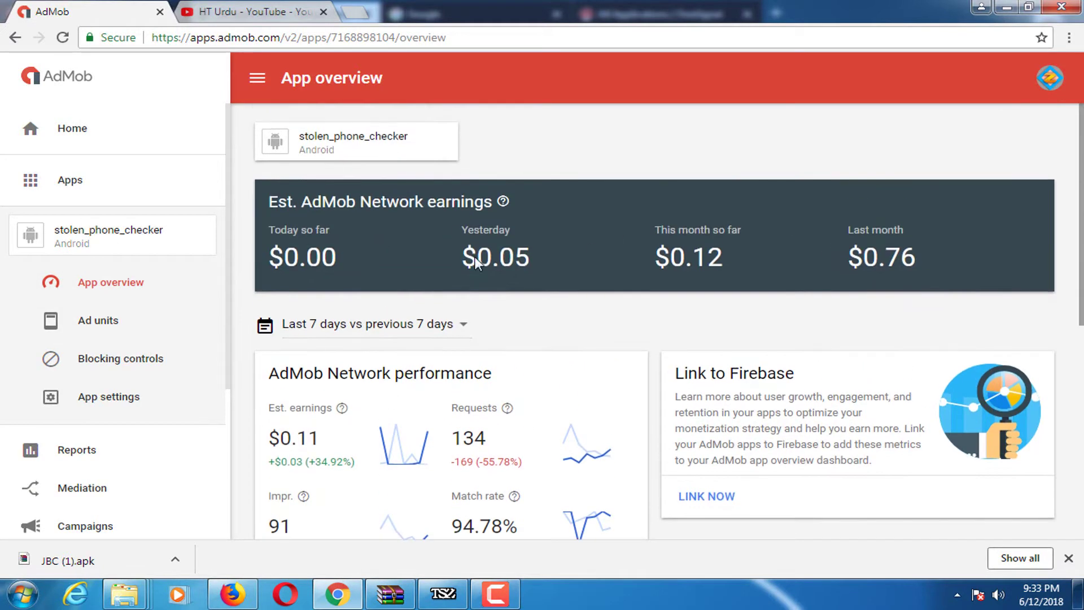
scroll(440, 219, down, 3)
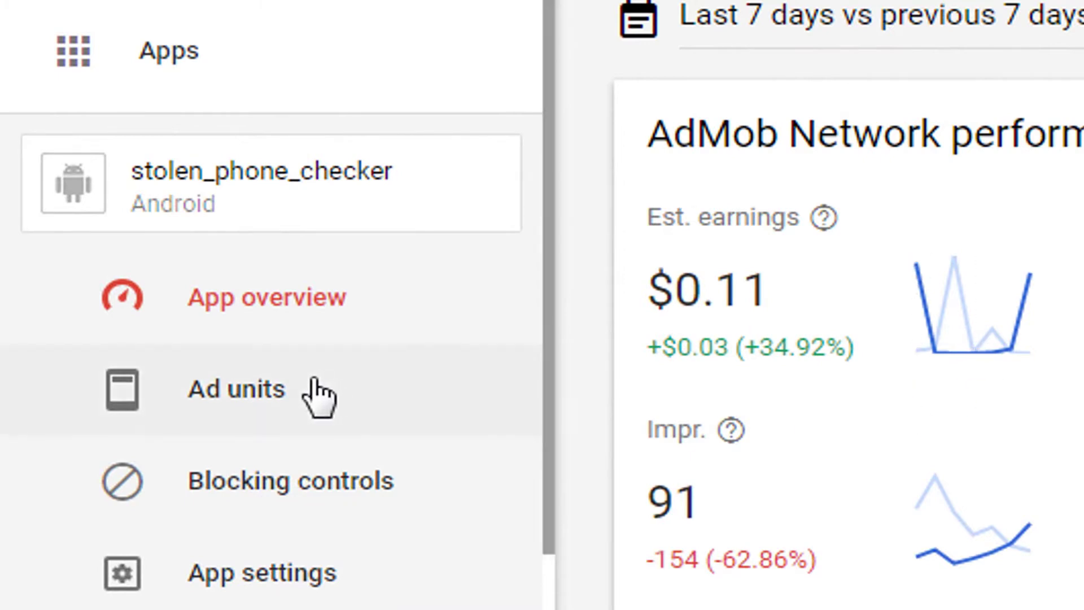
Start a new ad unit for stolen_phone_checker with the Interstitial format and name it "test".
click(346, 410)
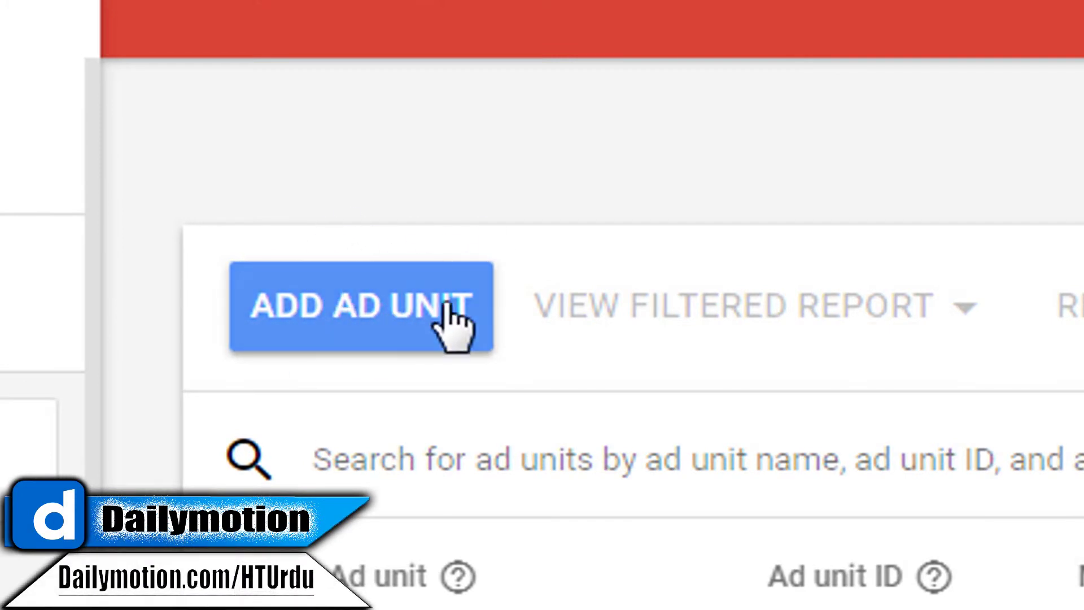
click(611, 413)
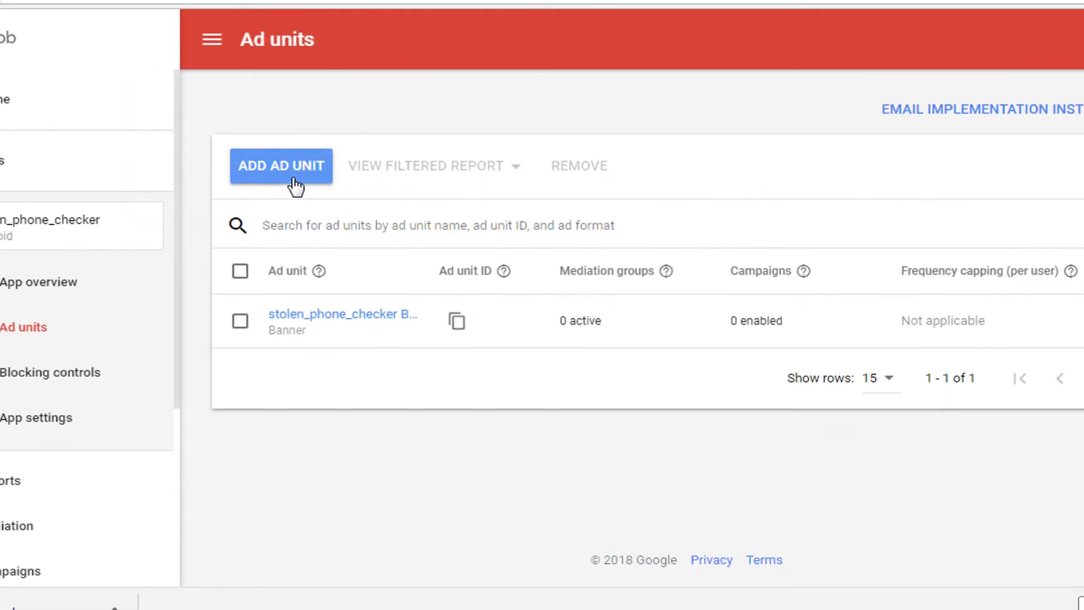
click(294, 185)
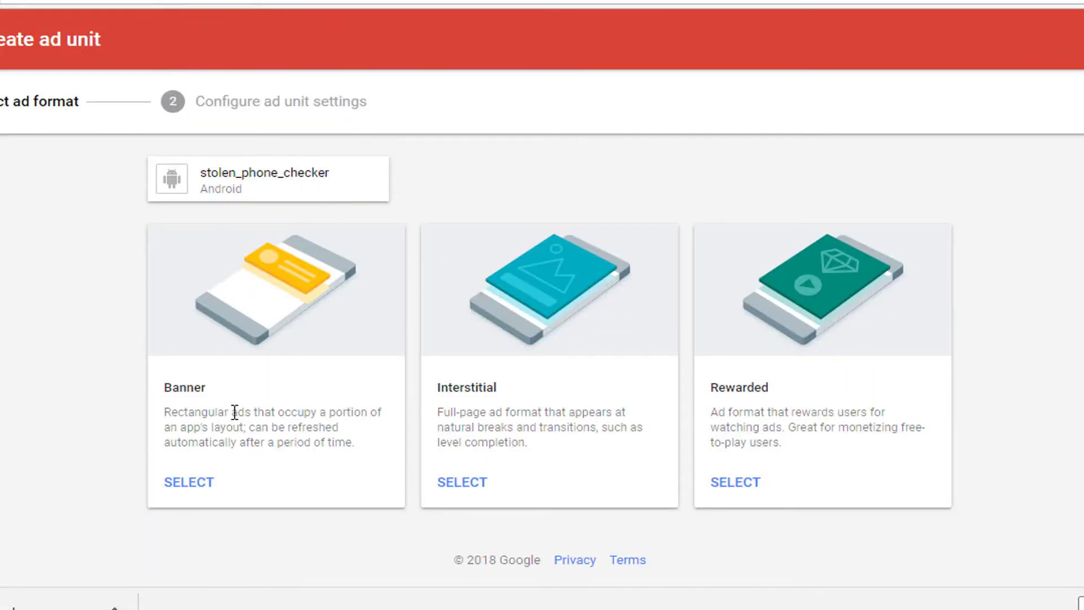
click(458, 483)
click(404, 318)
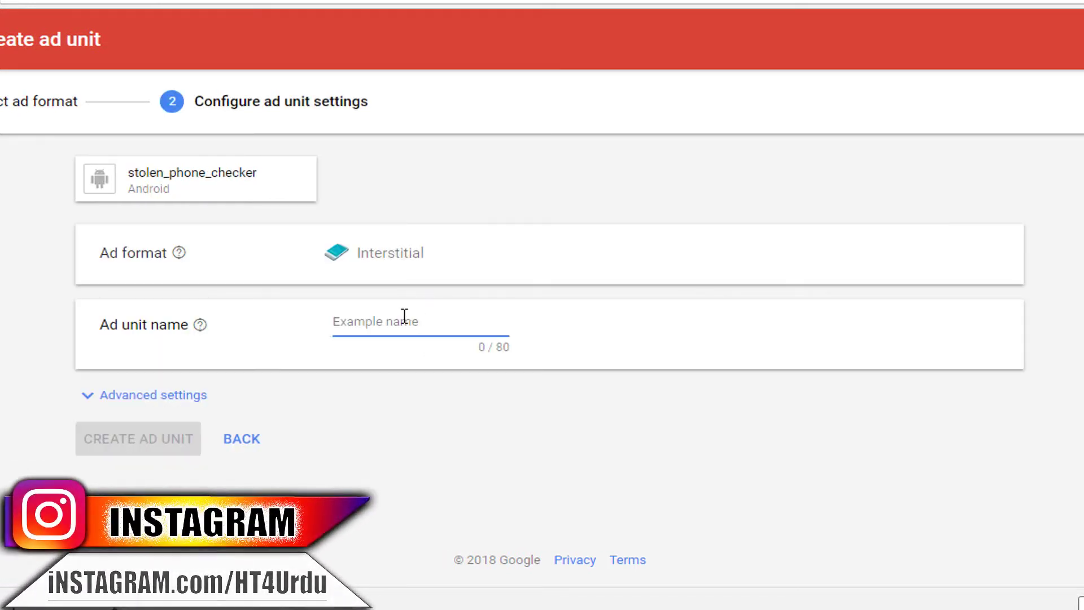
text(test)
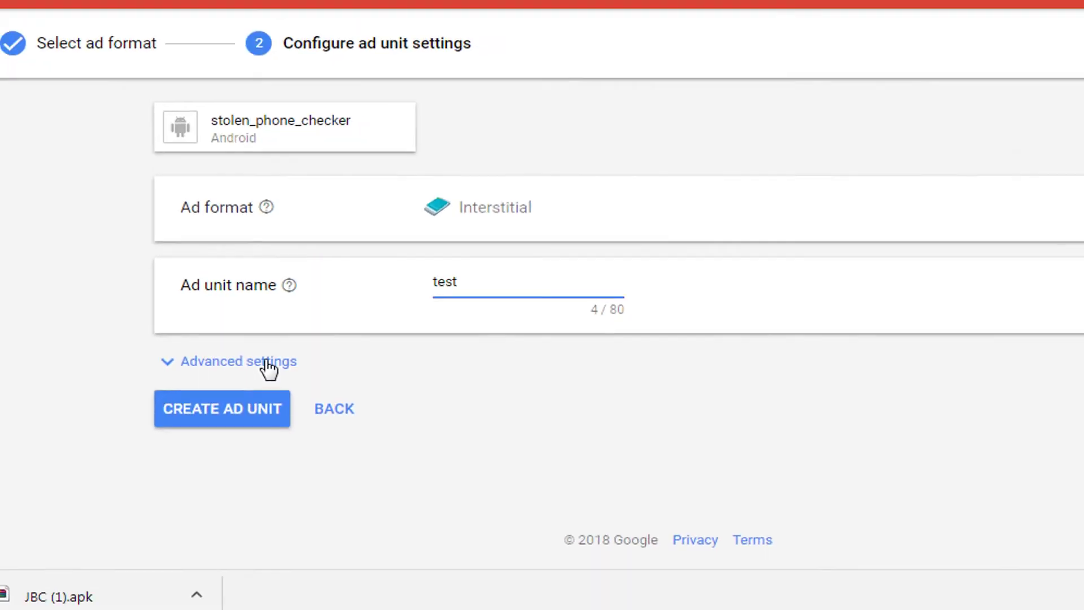
Expand the ad unit's advanced settings and enable frequency capping.
click(480, 286)
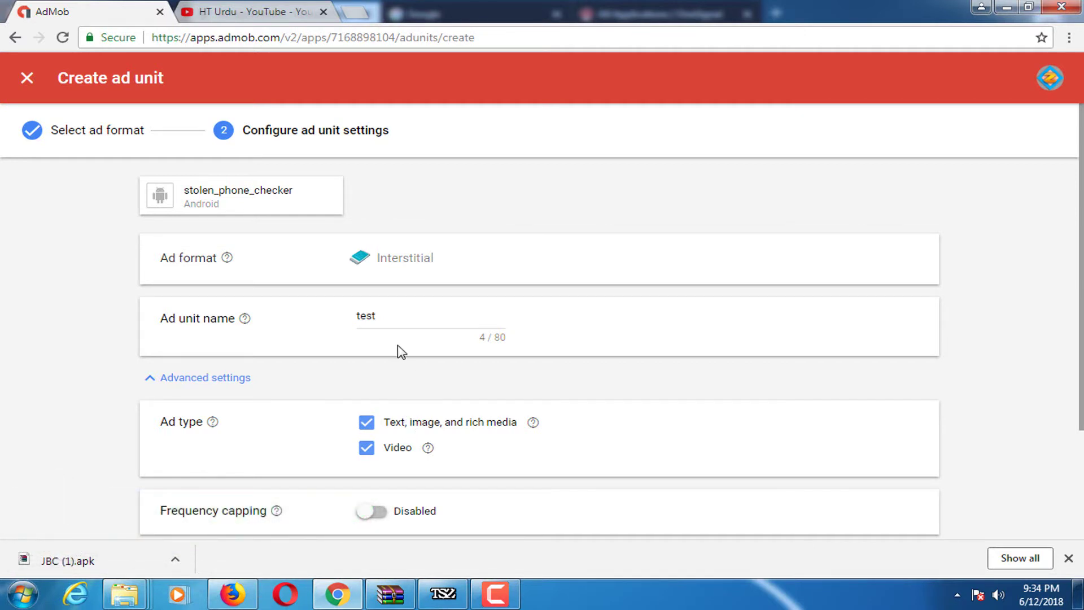
scroll(401, 351, down, 3)
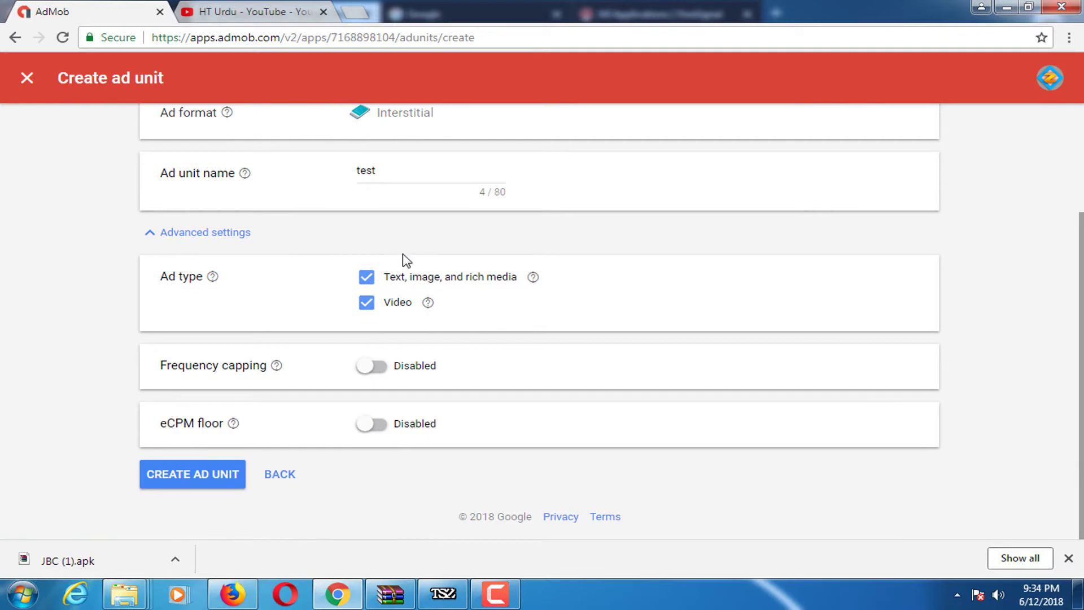
scroll(415, 300, up, 3)
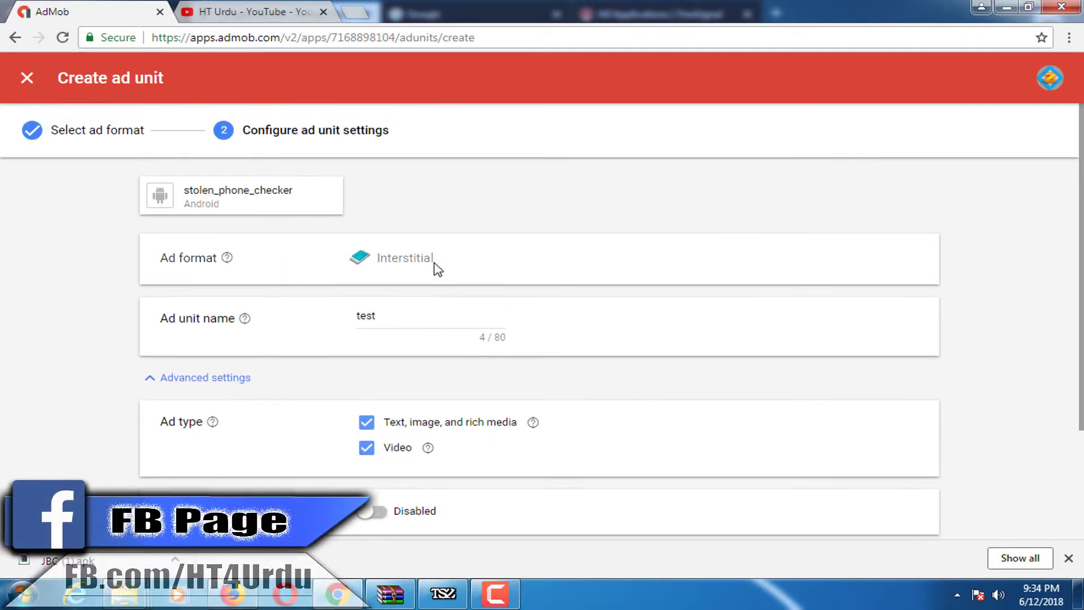
scroll(418, 272, down, 3)
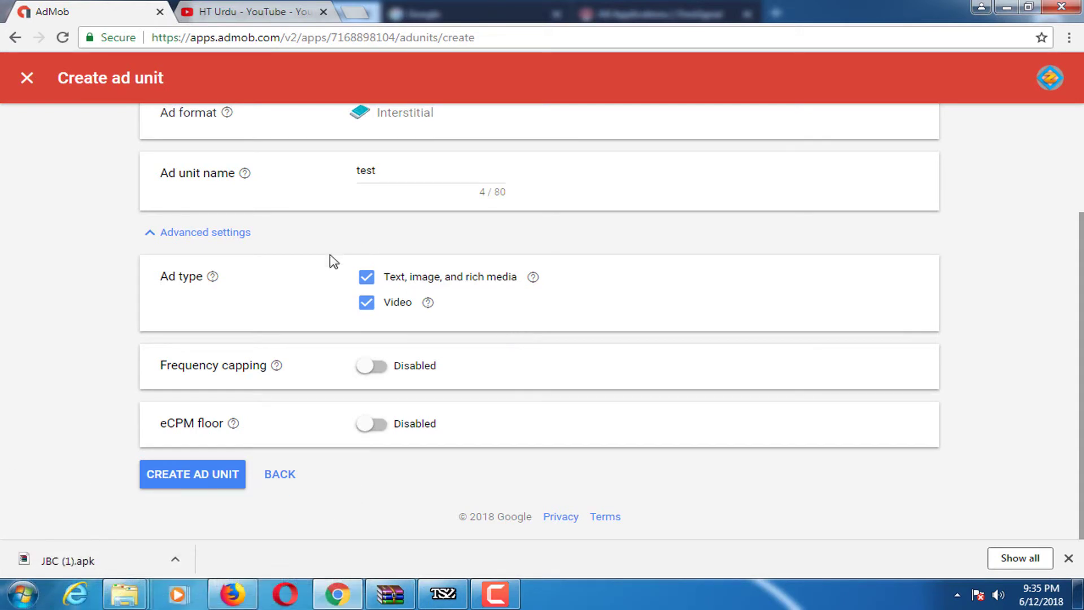
click(367, 368)
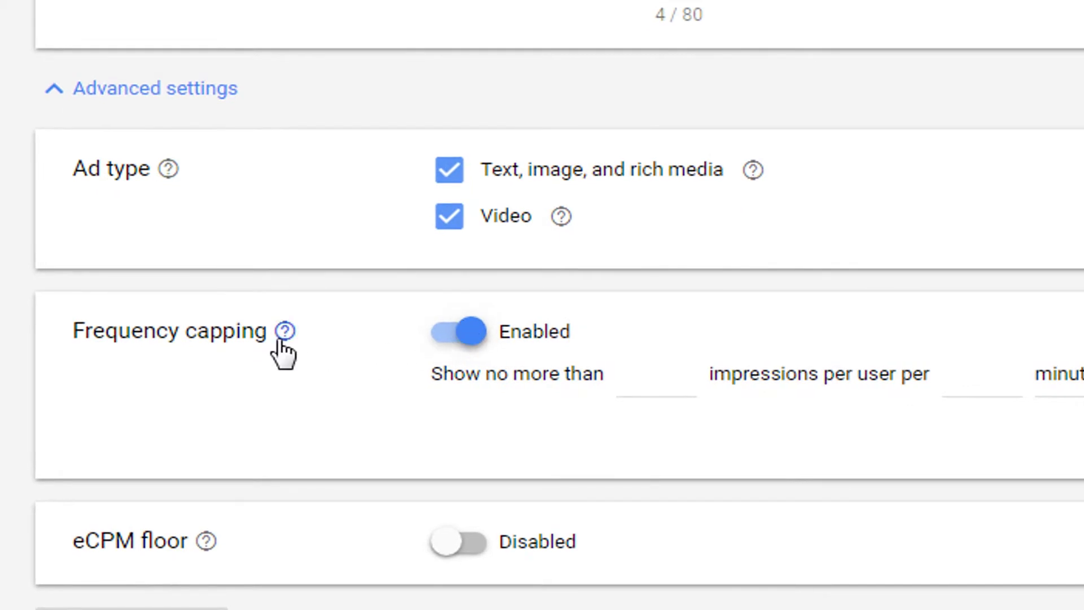
mouse_move(282, 333)
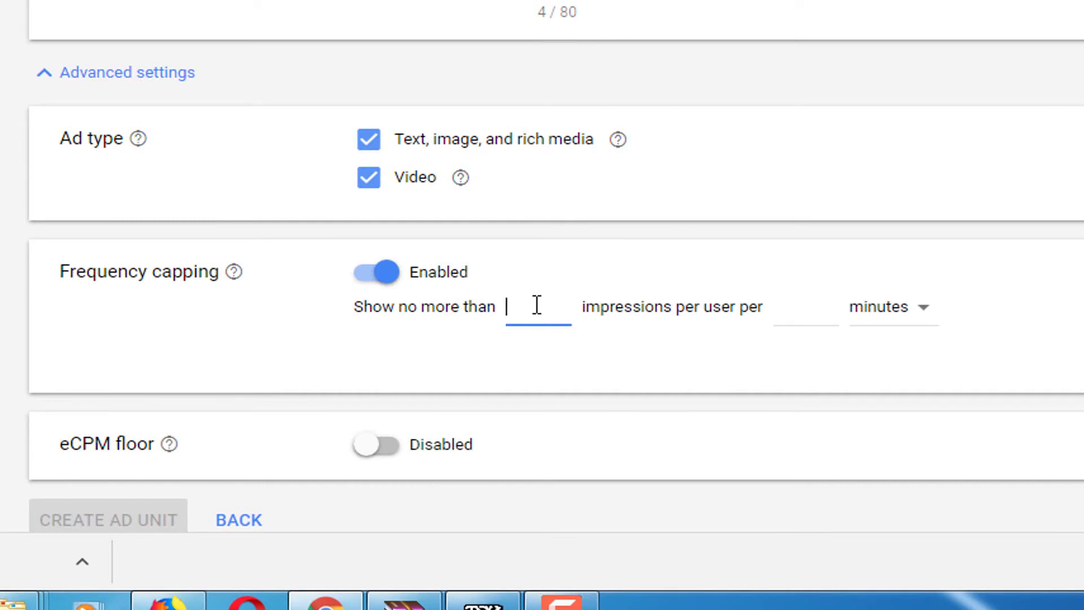
Set the frequency cap to no more than 5 impressions per user per 1 hour.
text(5)
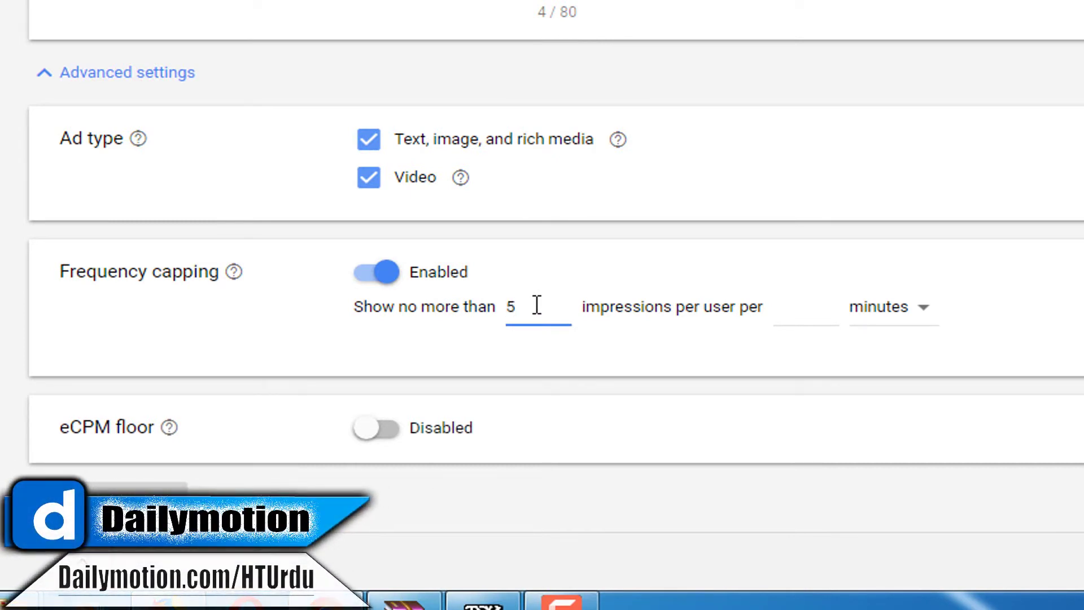
click(829, 300)
text(1)
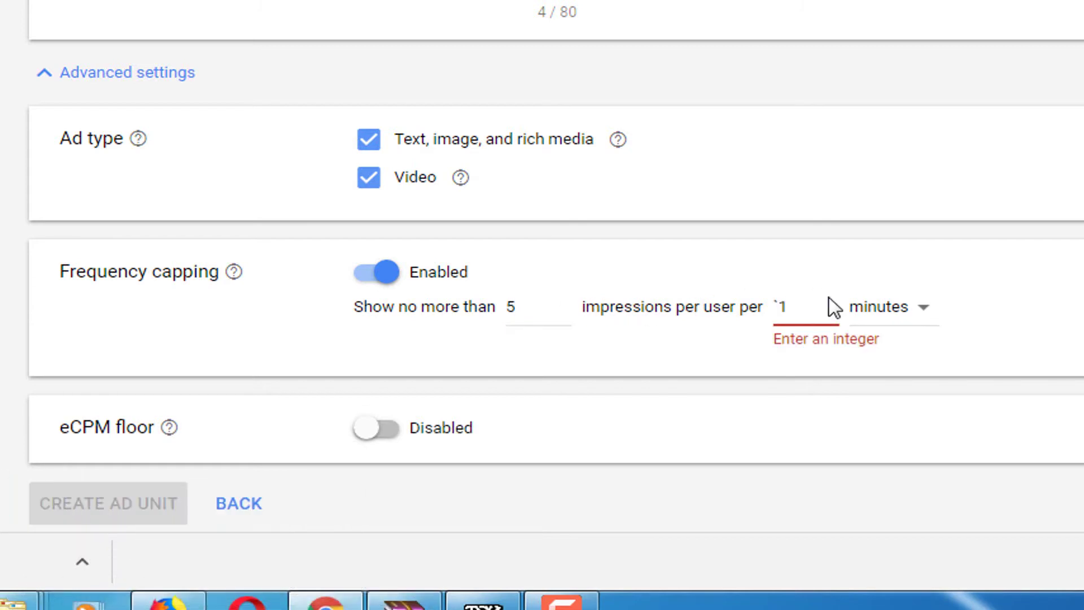
key(BackSpace)
text(1)
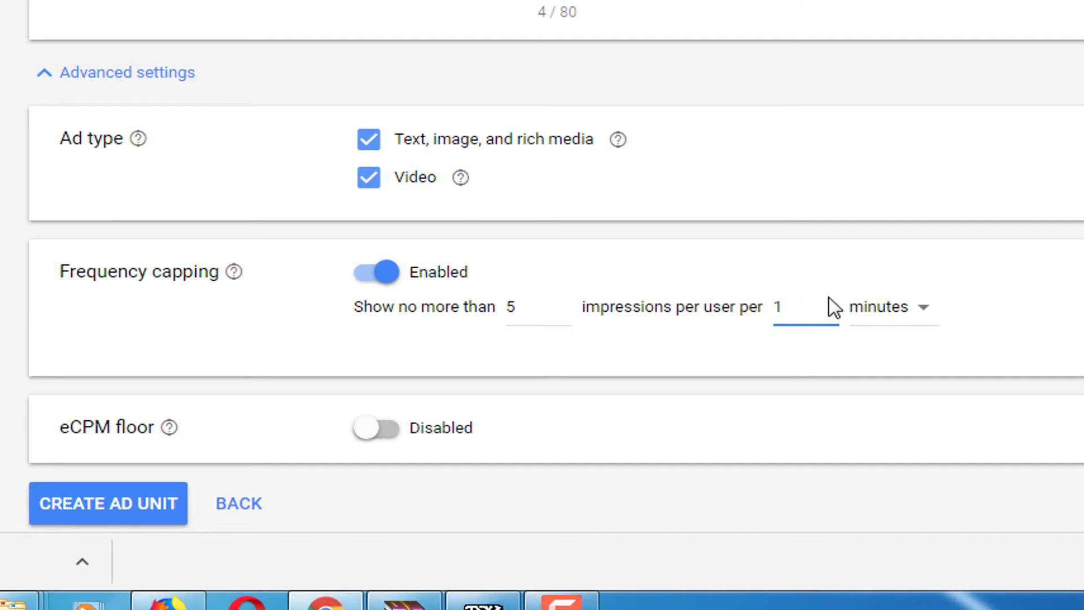
click(884, 307)
click(895, 376)
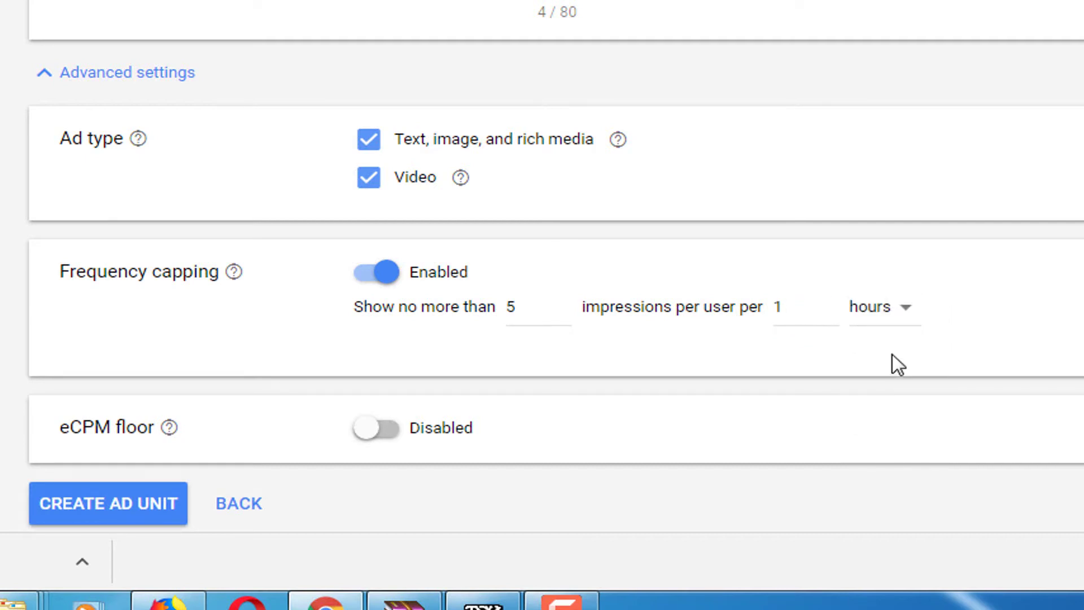
Change the frequency cap's time period to 6 hours.
click(780, 317)
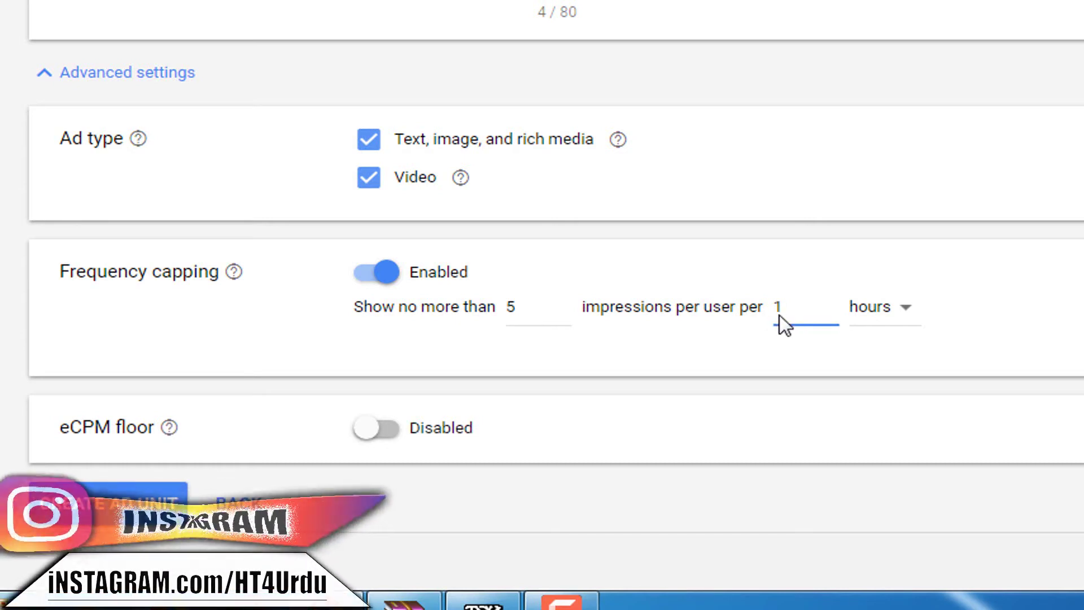
key(BackSpace)
text(6)
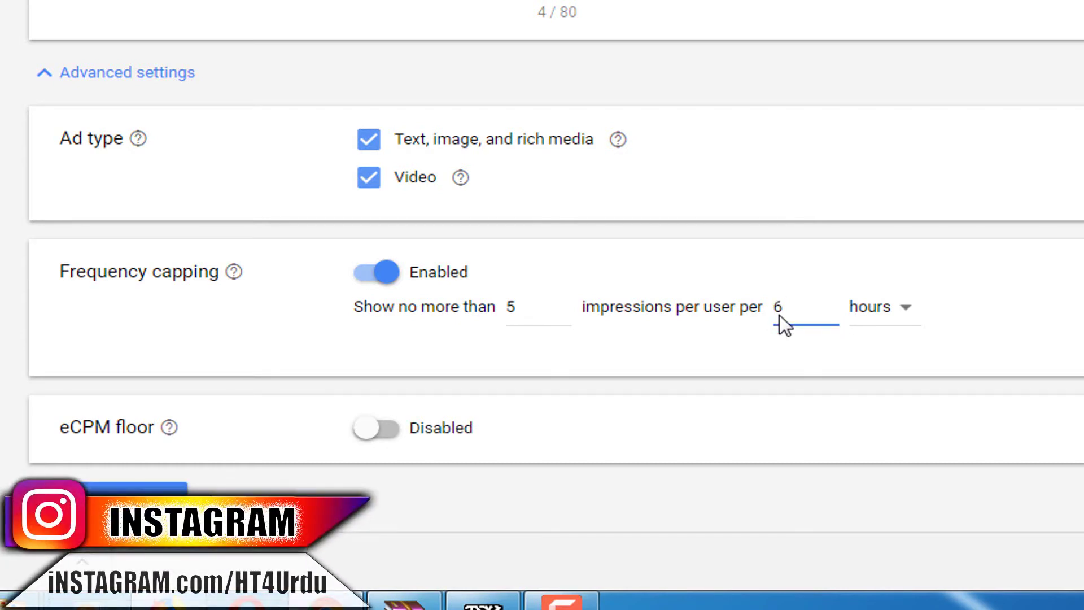
click(523, 309)
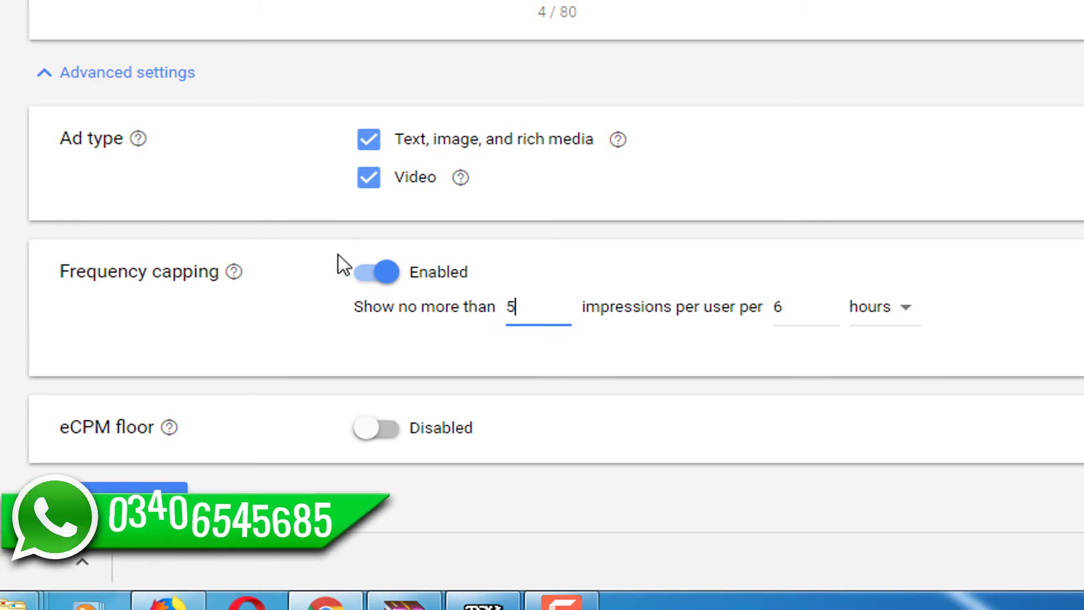
Enable the ad unit's eCPM floor without entering an amount, and disable it again.
scroll(319, 285, down, 2)
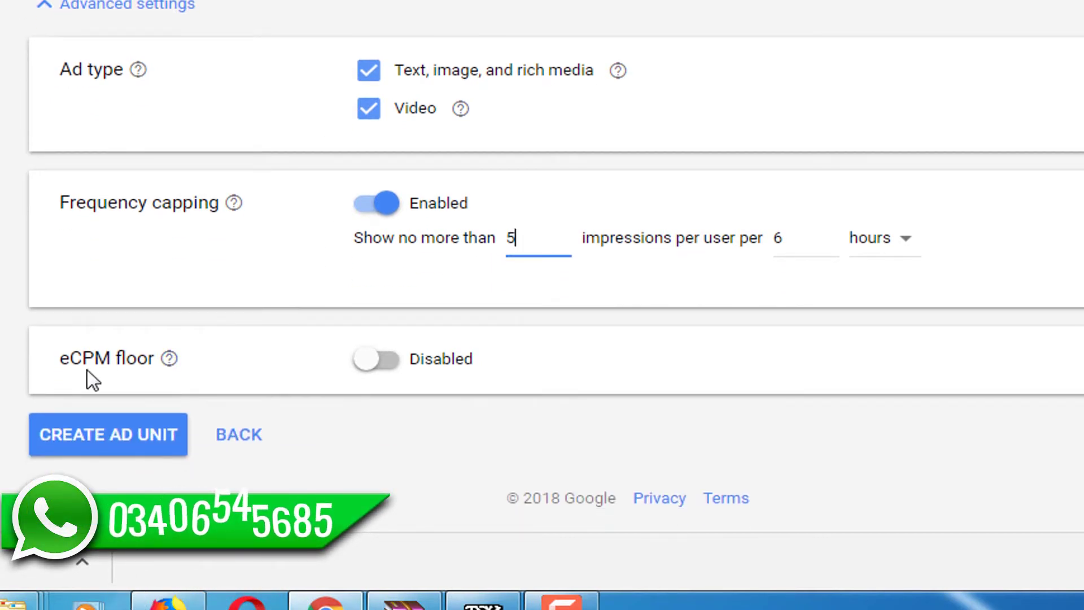
click(384, 361)
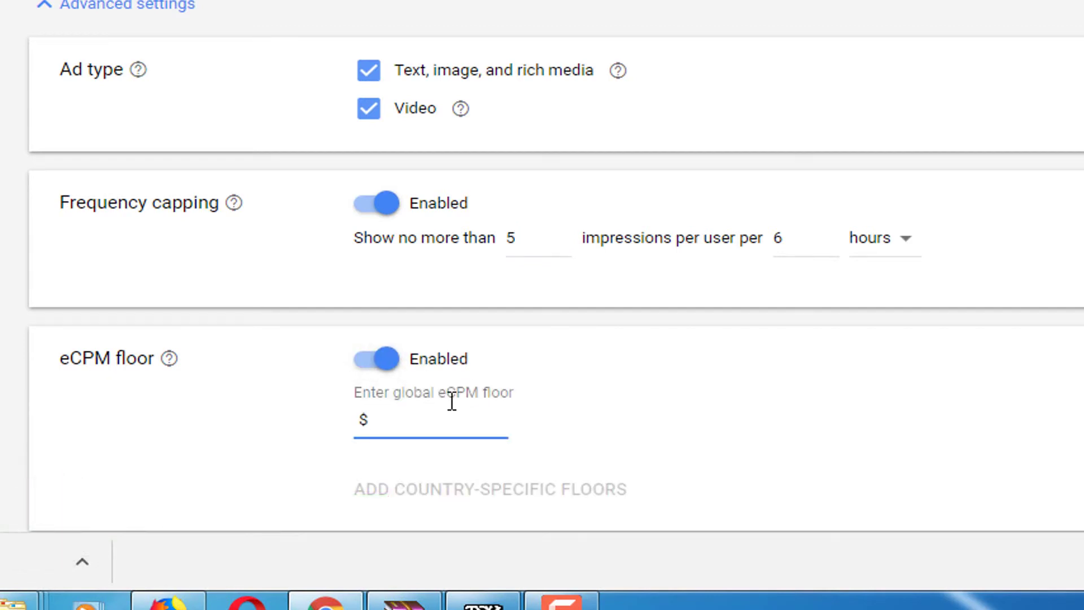
scroll(452, 401, down, 3)
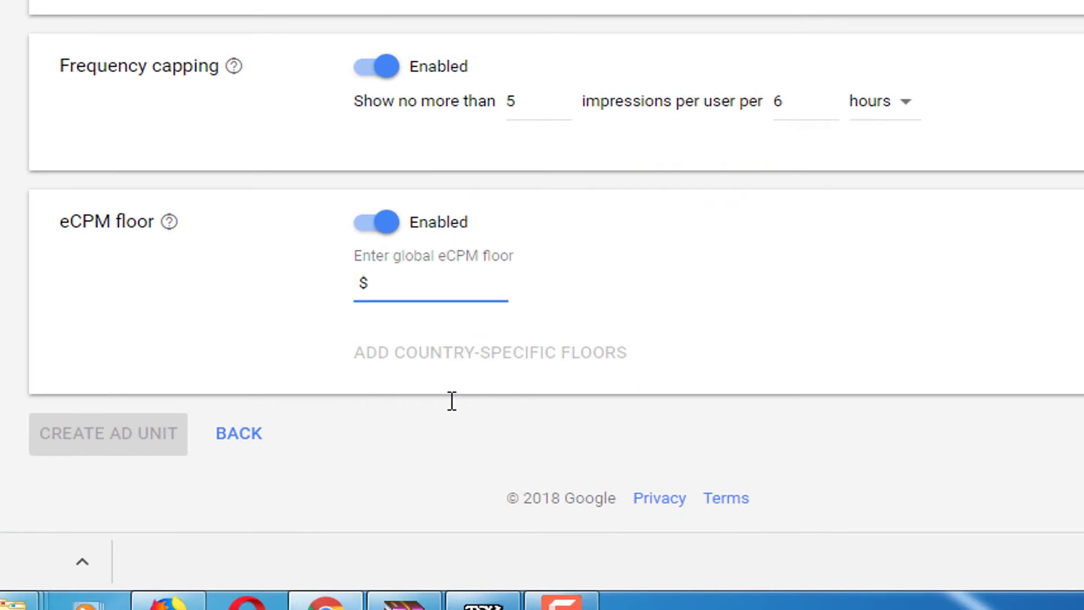
scroll(452, 401, up, 8)
scroll(460, 395, down, 8)
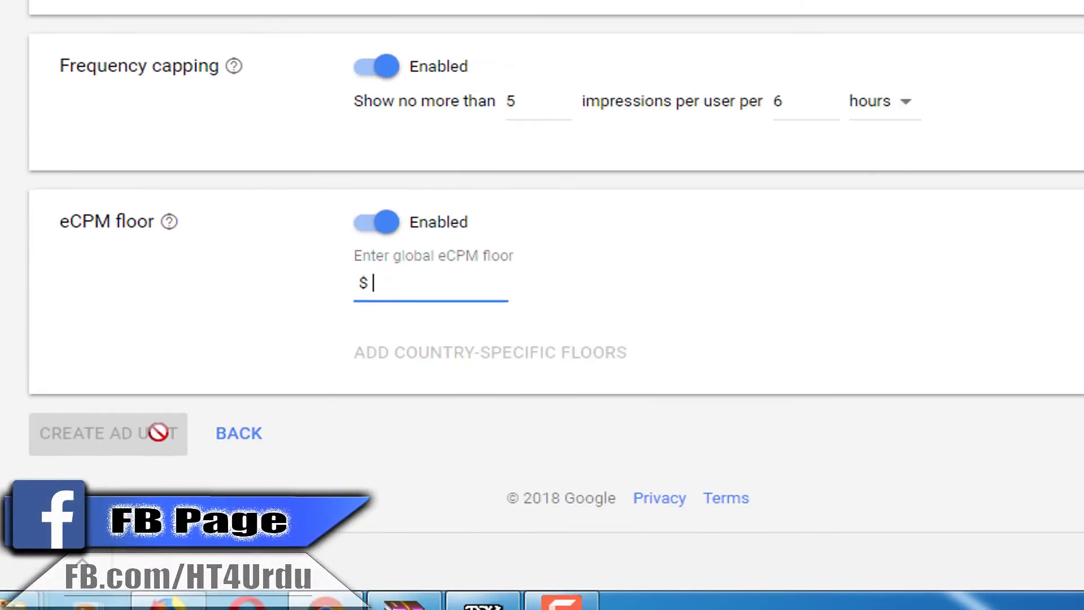
scroll(333, 395, up, 3)
click(386, 358)
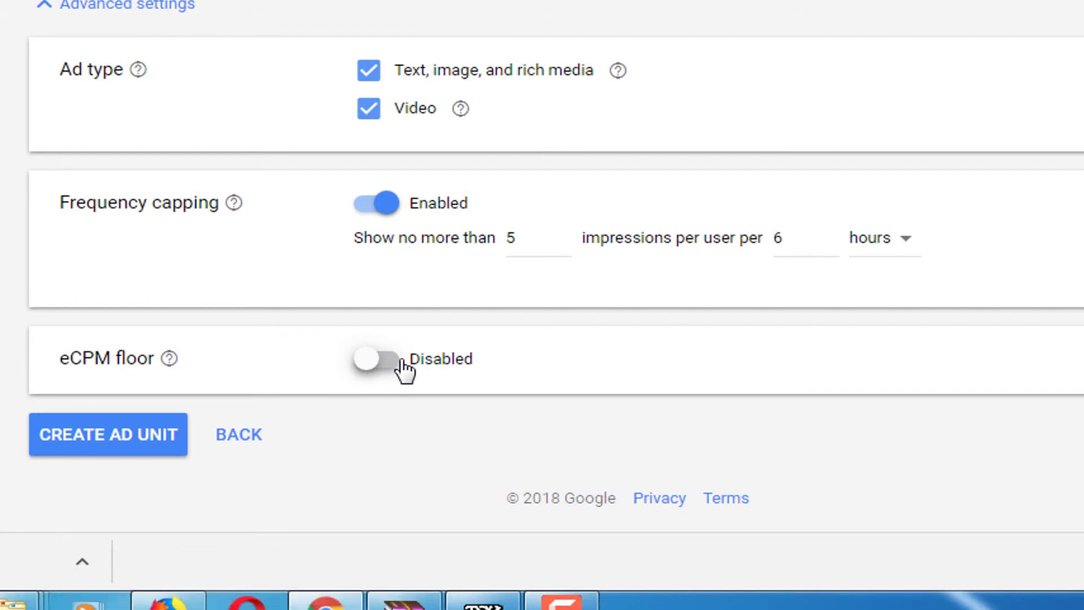
Try a global eCPM floor of $0.02 for the ad unit and turn the floor back off.
click(386, 359)
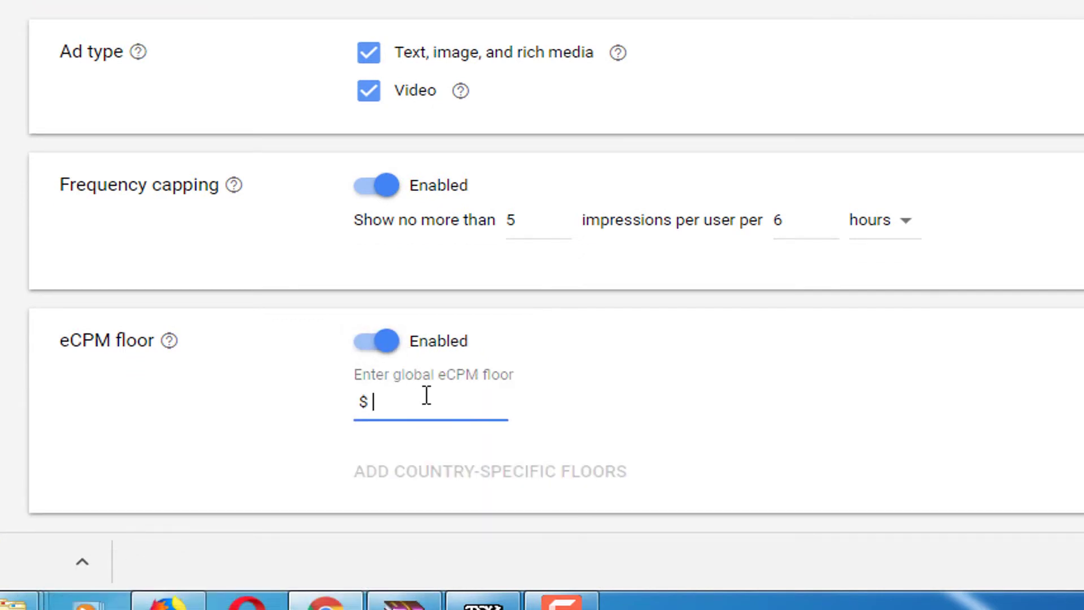
text(0.02)
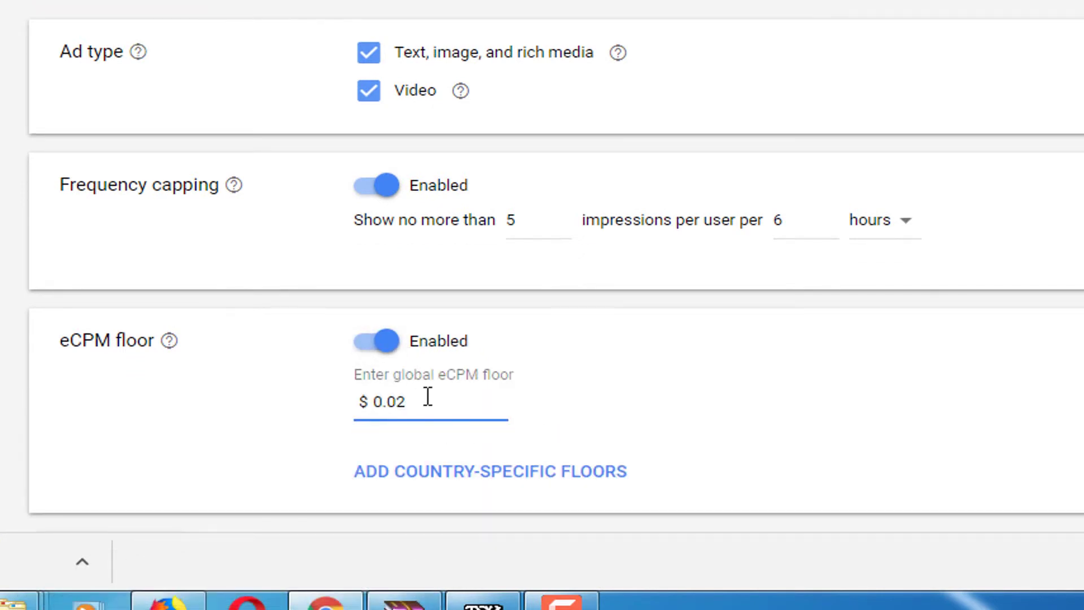
scroll(427, 397, down, 2)
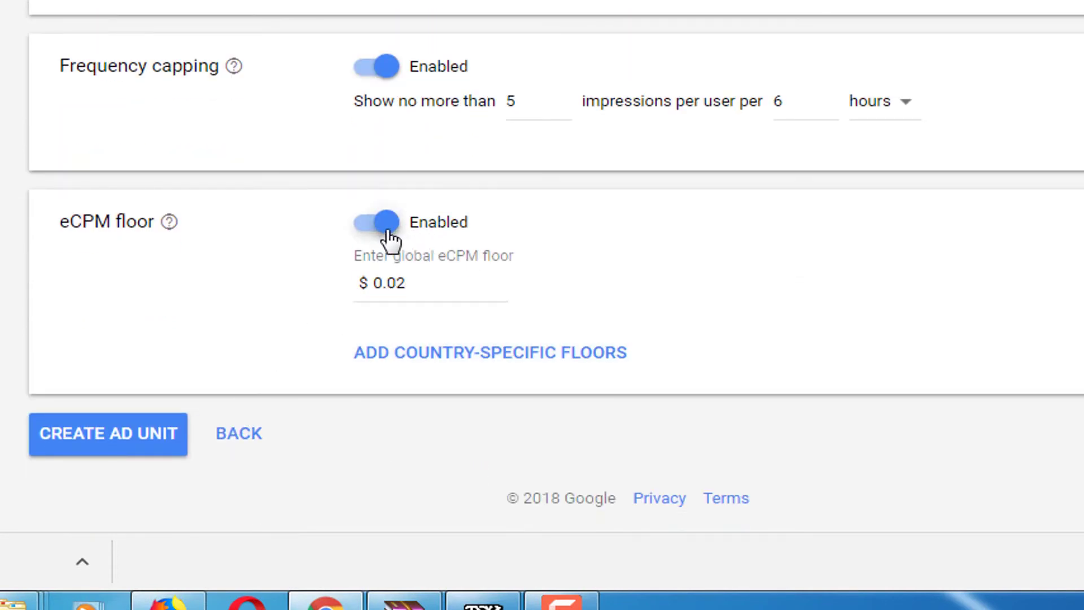
click(386, 224)
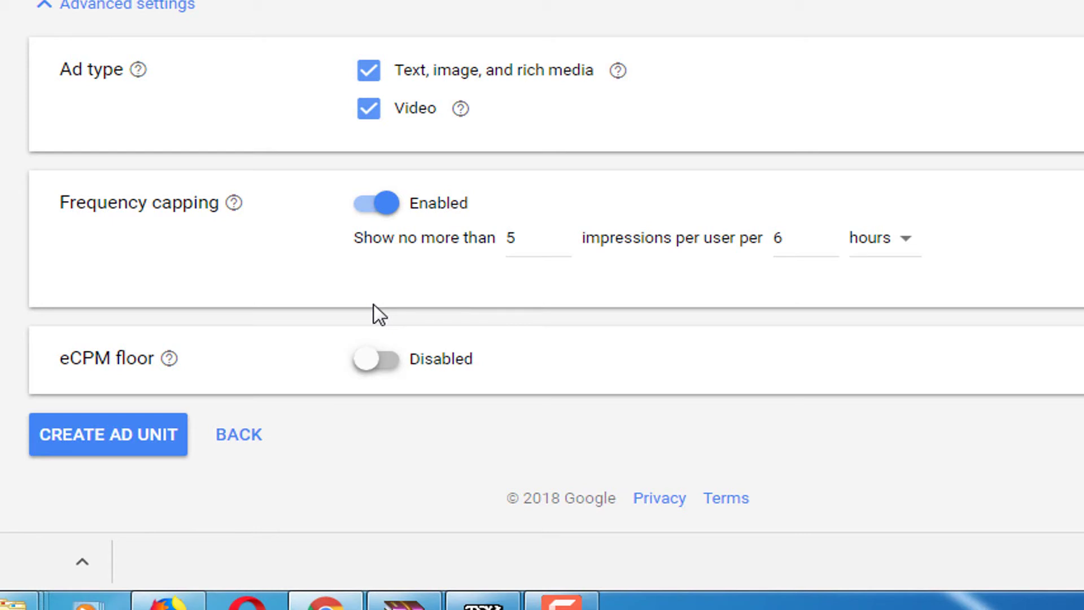
click(400, 364)
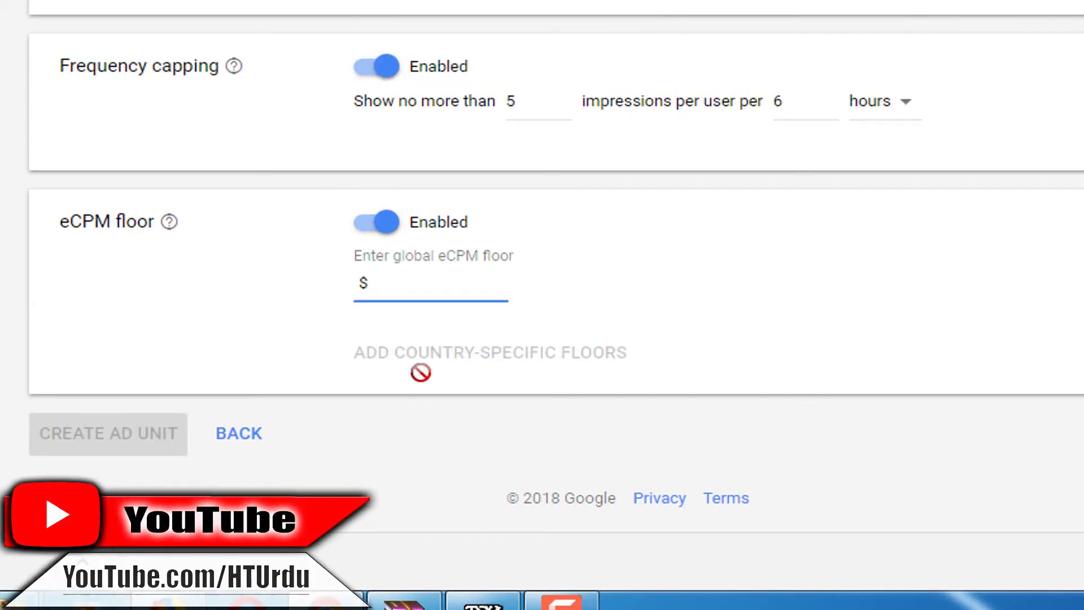
text(1)
key(BackSpace)
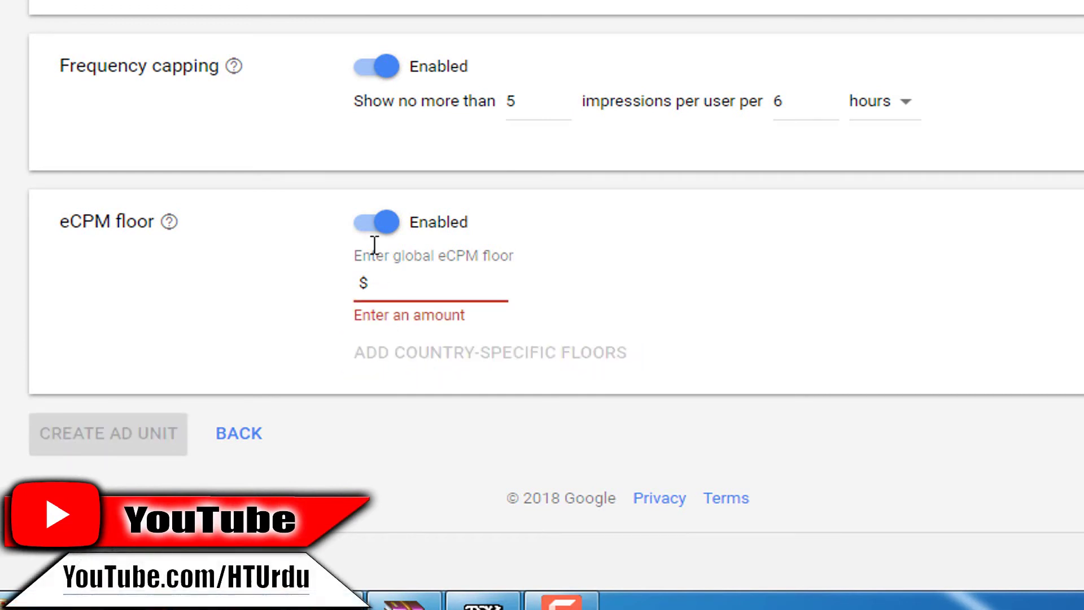
click(375, 223)
Create the interstitial ad unit "test" and close its implementation instructions to return to the ad unit list.
scroll(283, 281, up, 5)
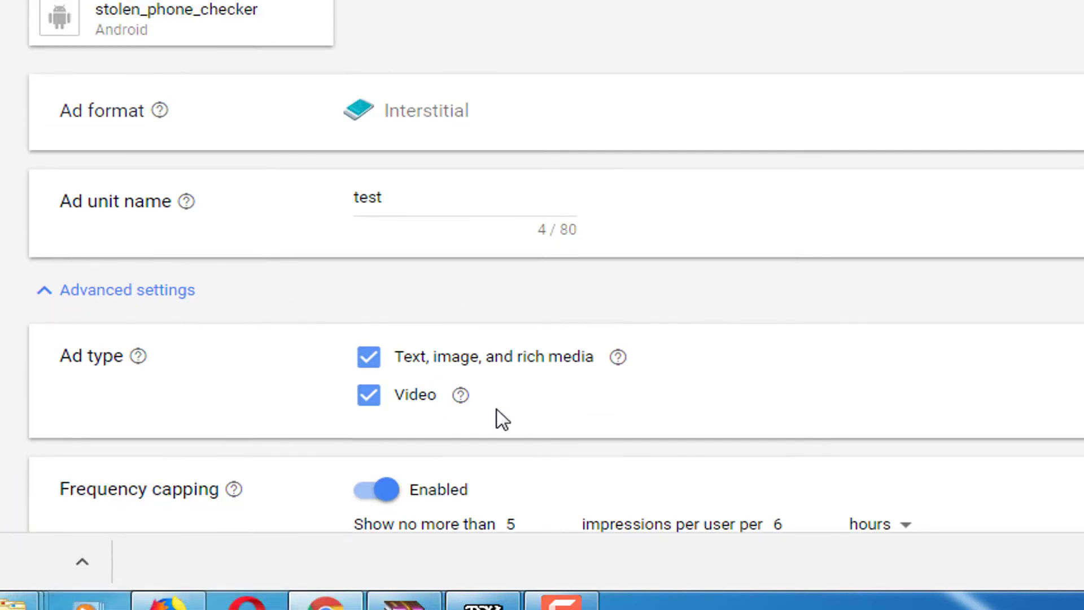
scroll(414, 300, down, 5)
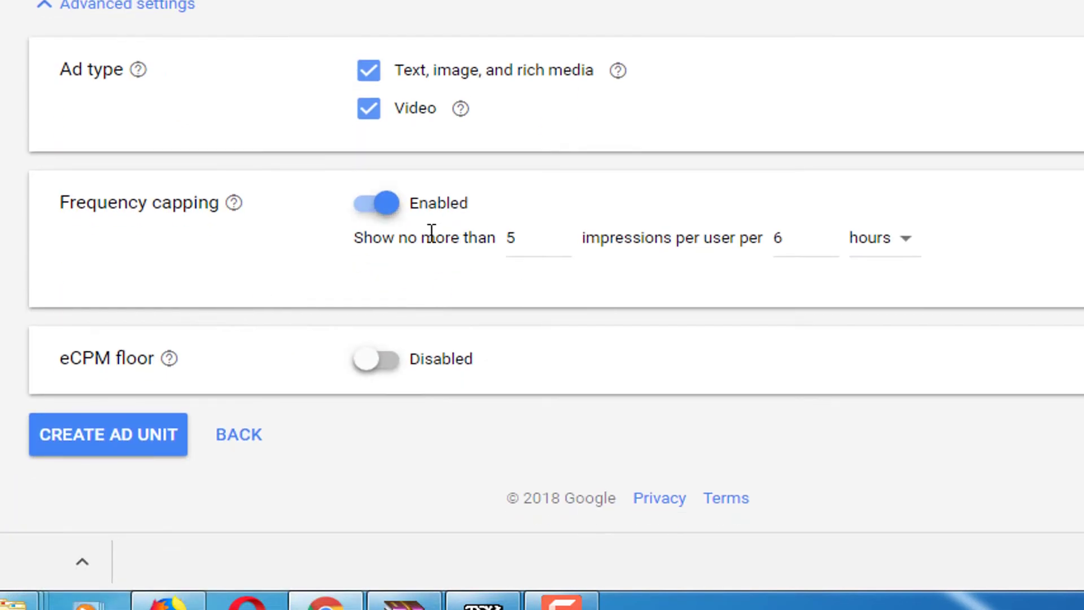
click(145, 436)
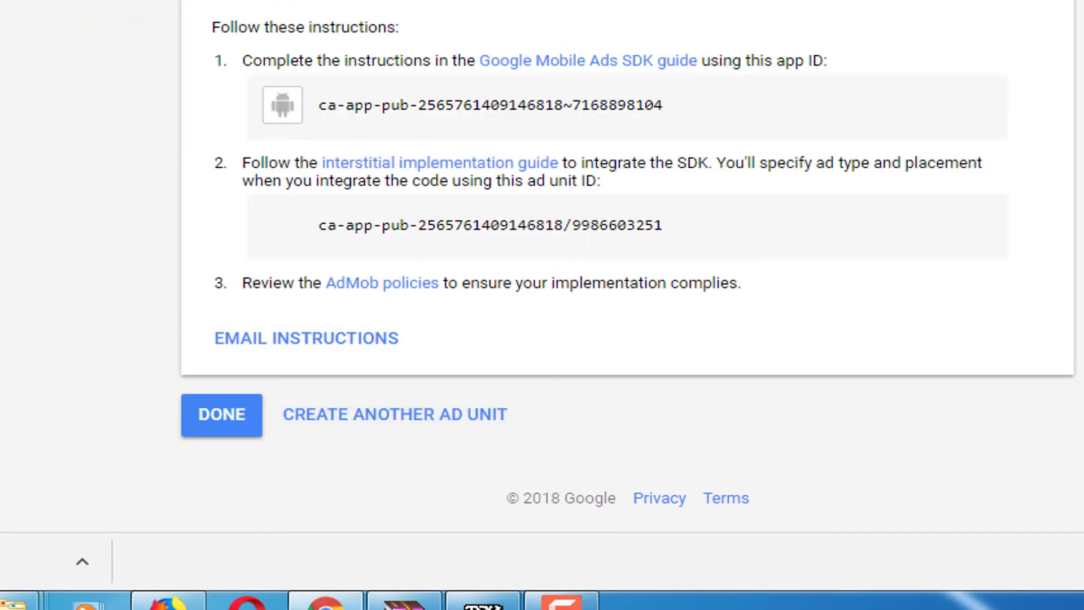
click(221, 414)
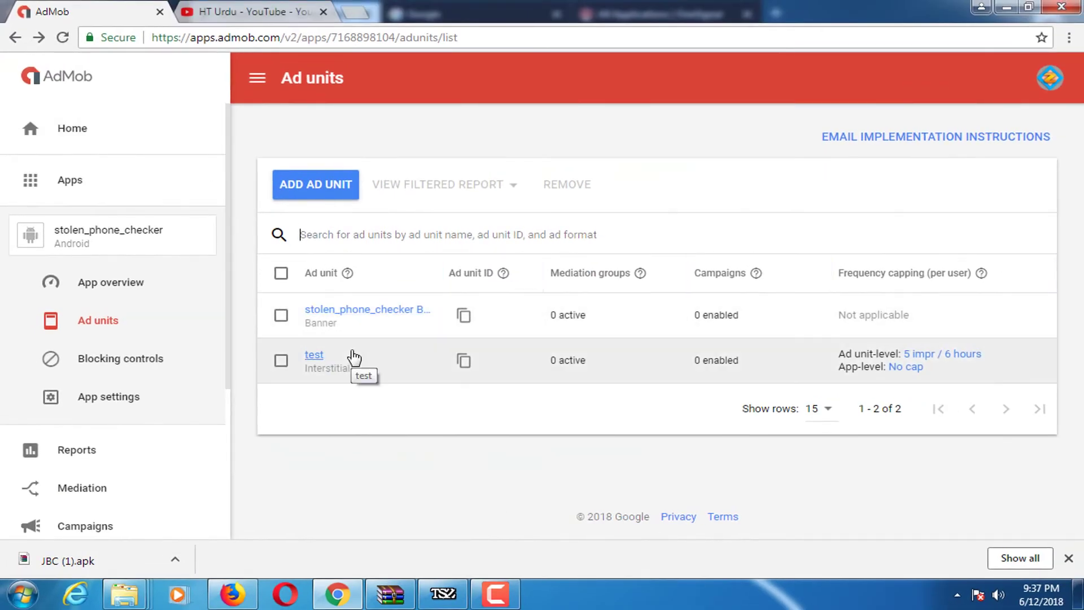
Permanently remove the "test" interstitial ad unit from stolen_phone_checker.
click(281, 360)
click(567, 185)
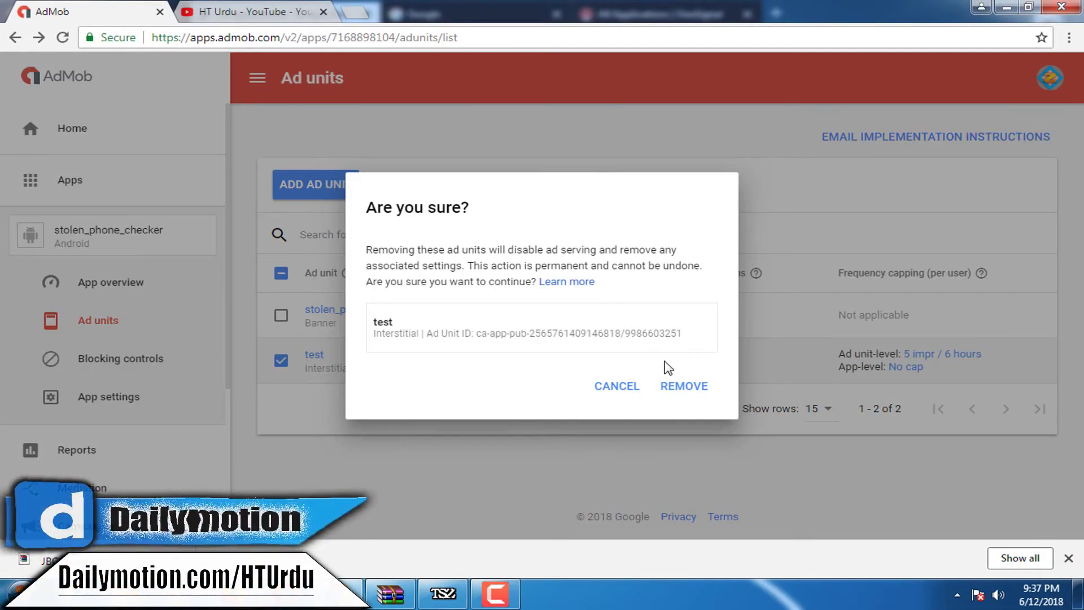
click(685, 387)
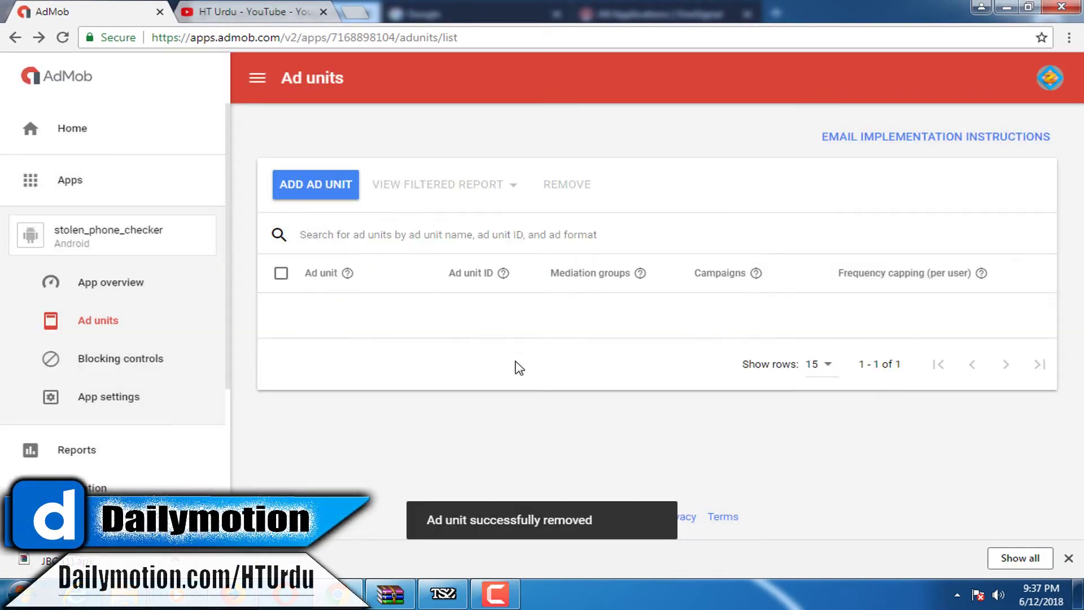
Open the stolen_phone_checker banner ad unit for editing and review its ad type options.
click(347, 312)
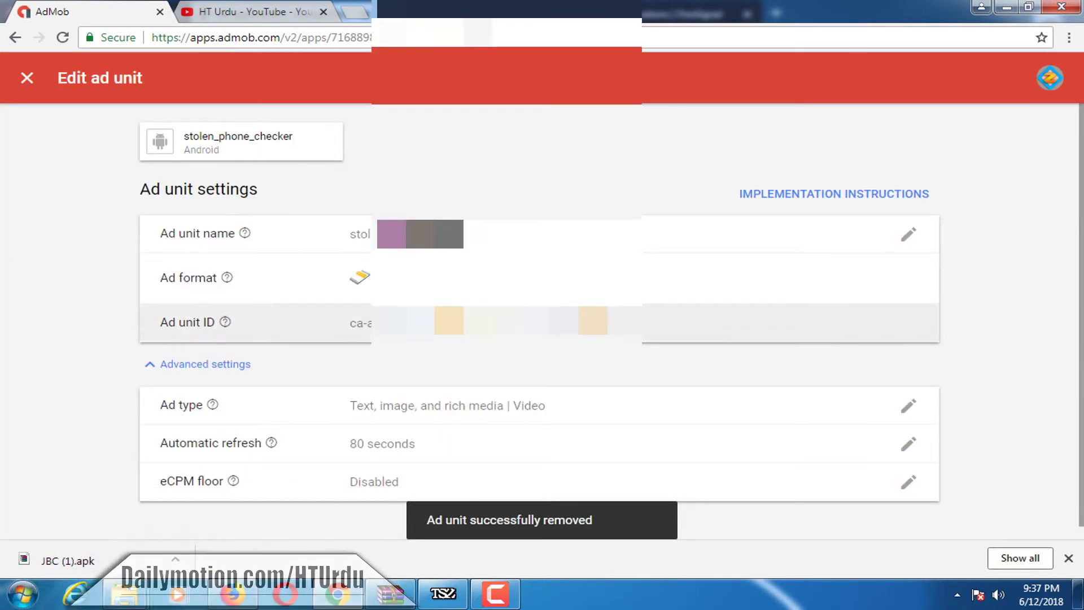
scroll(480, 377, down, 1)
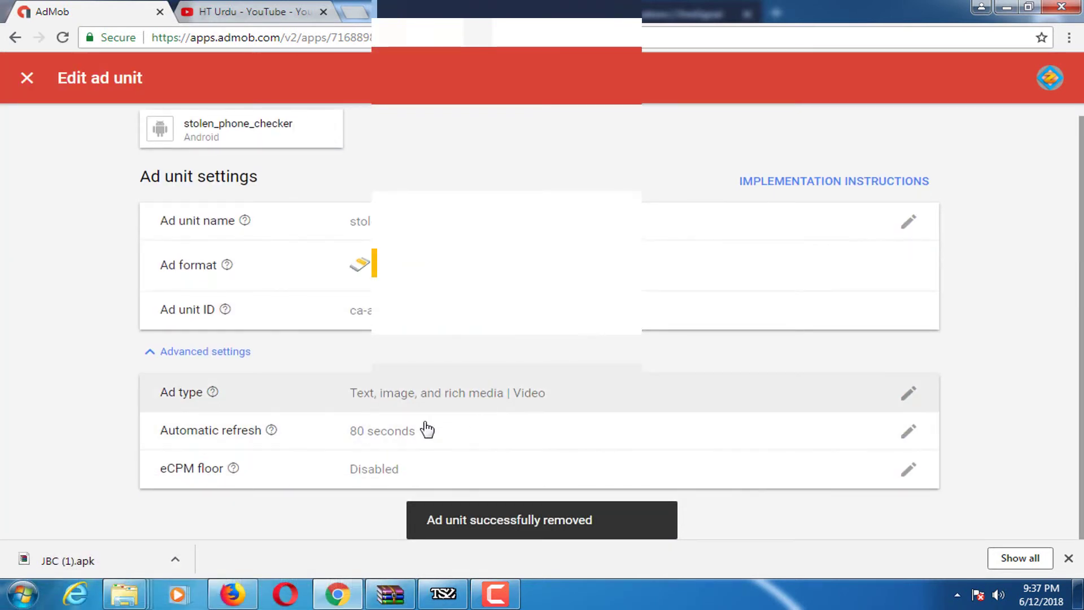
click(201, 408)
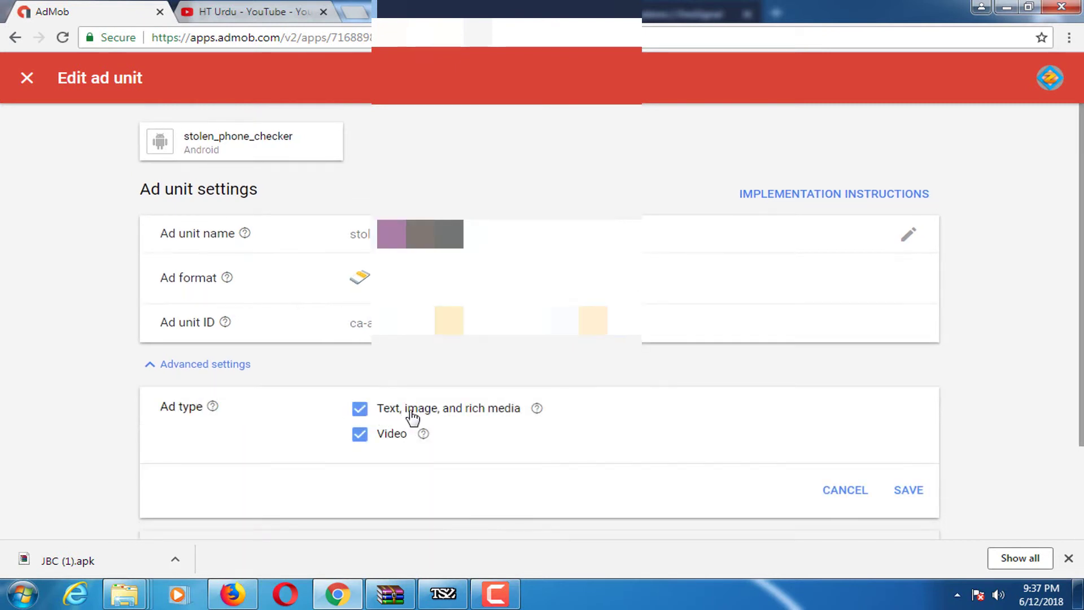
scroll(467, 394, down, 2)
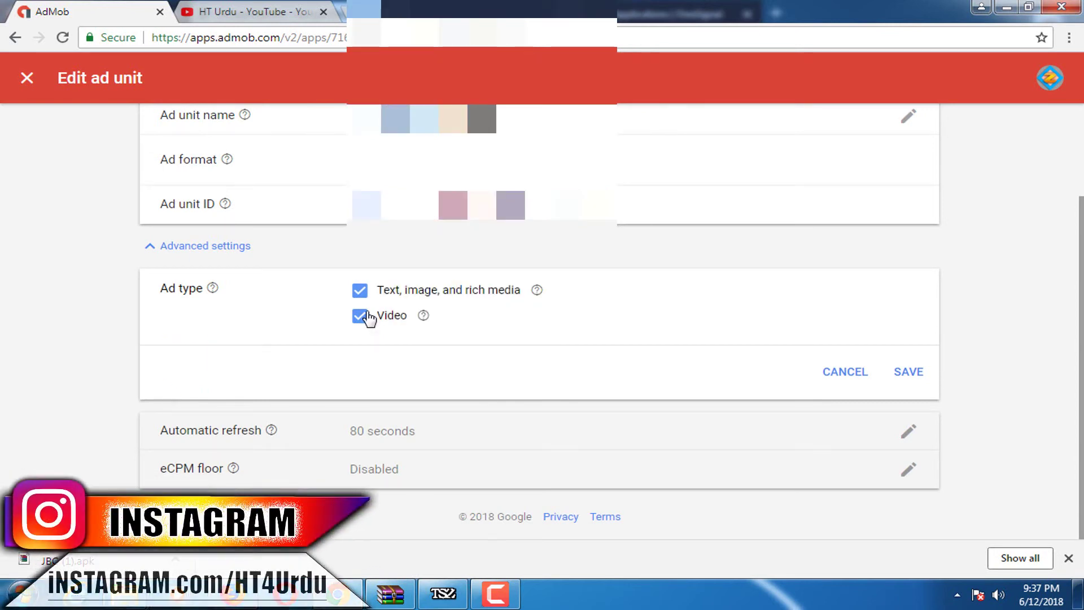
Try the Google optimized automatic refresh for the banner ad unit and return it to a custom rate of 80 seconds.
click(443, 430)
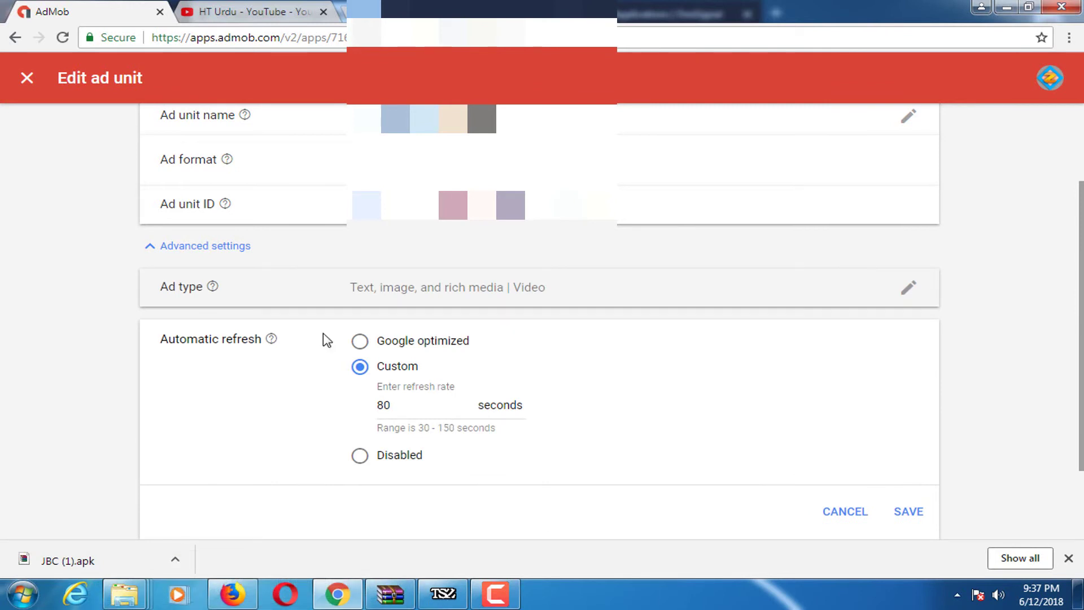
click(360, 341)
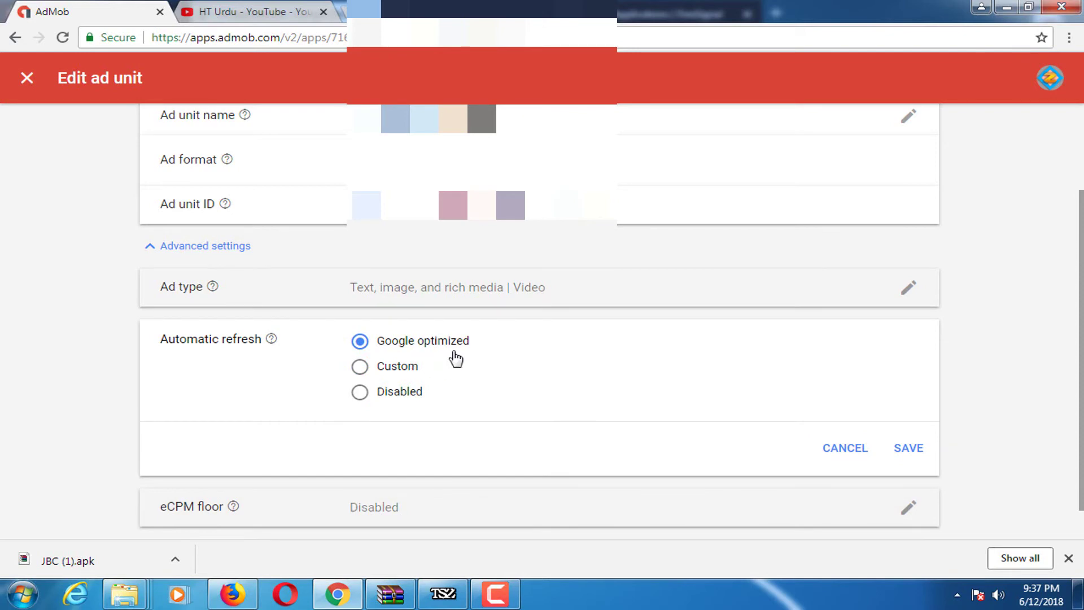
click(416, 372)
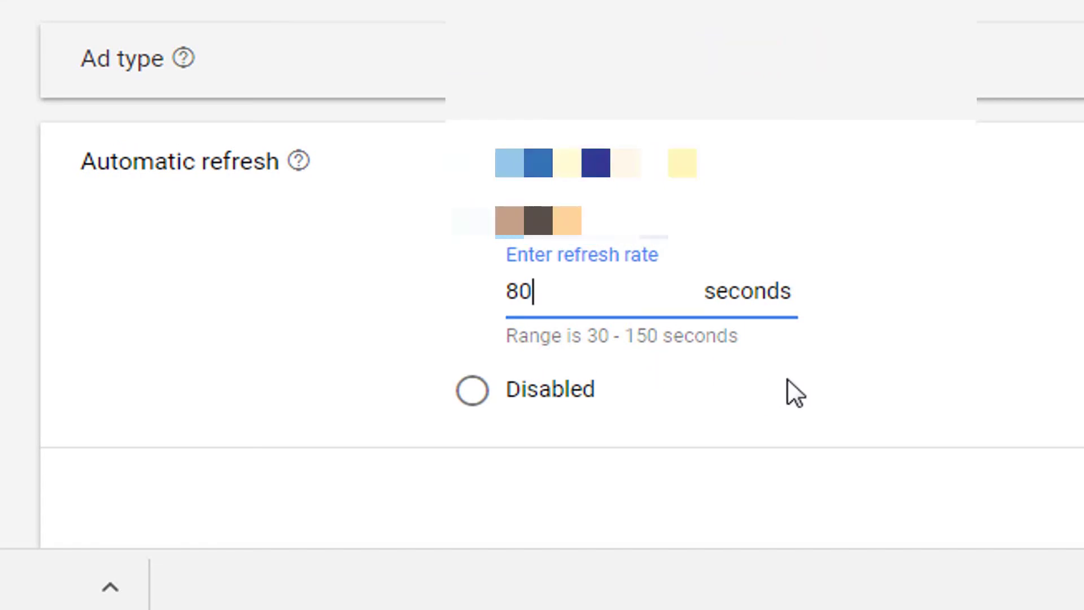
scroll(788, 379, up, 4)
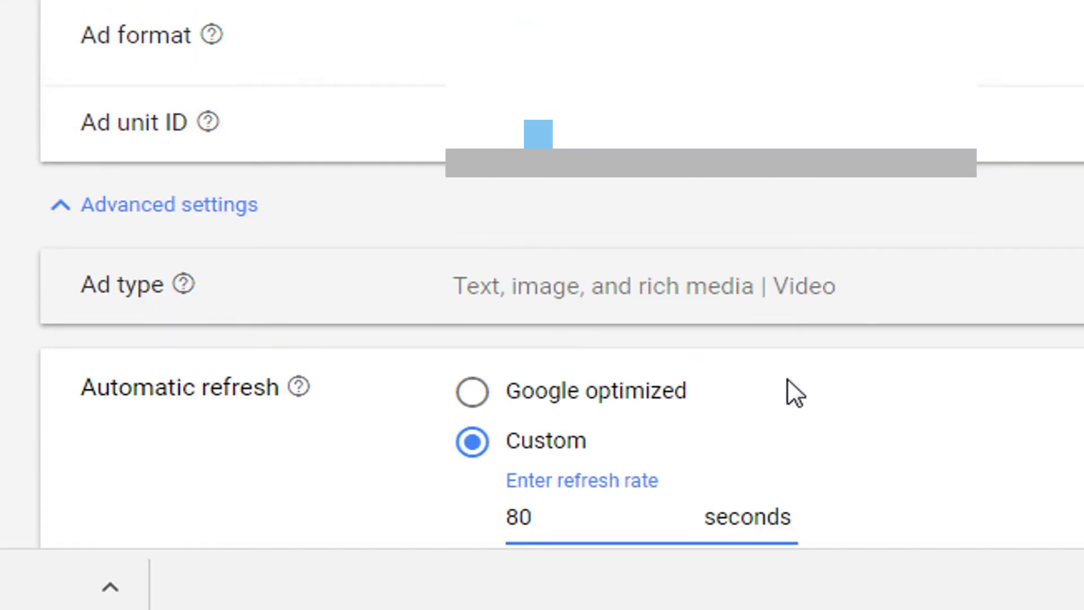
scroll(944, 286, down, 4)
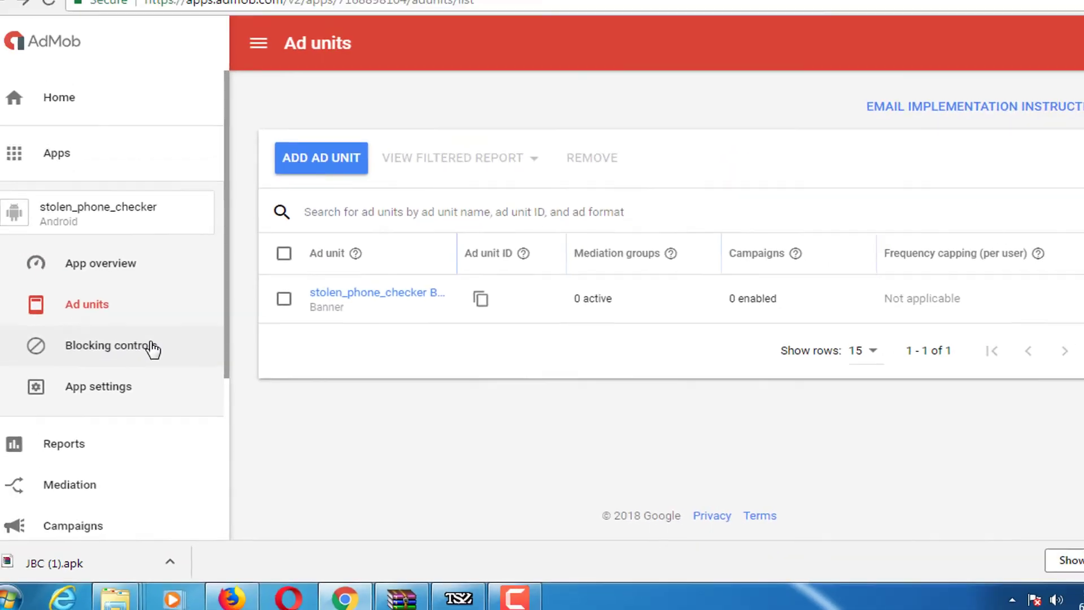
Open the blocking controls of stolen_phone_checker at the general categories.
click(79, 195)
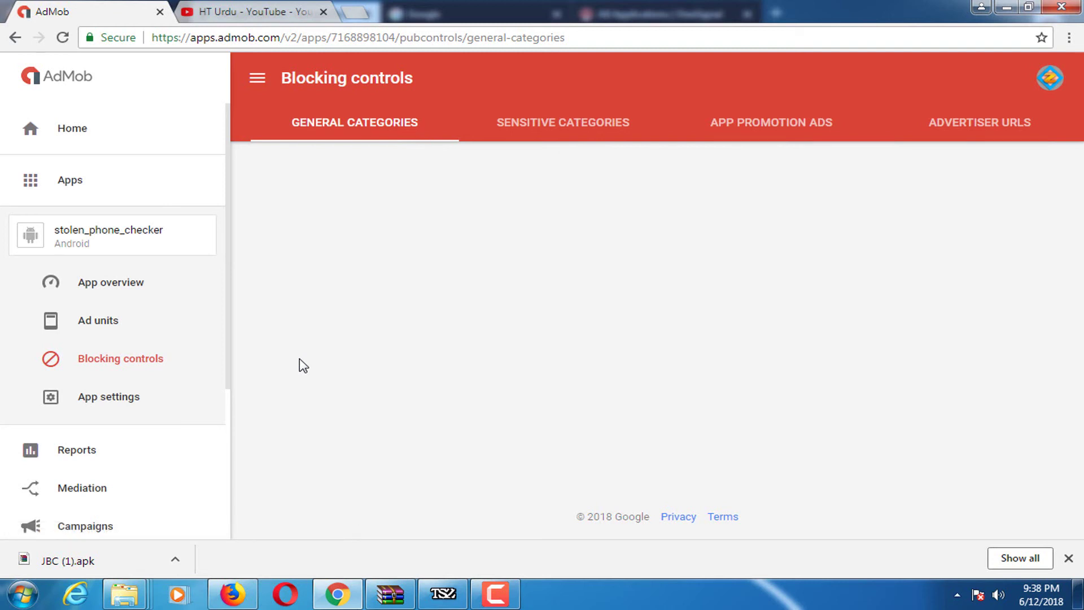
Switch to the YouTube page of the HT Urdu channel and browse its uploaded videos.
click(187, 2)
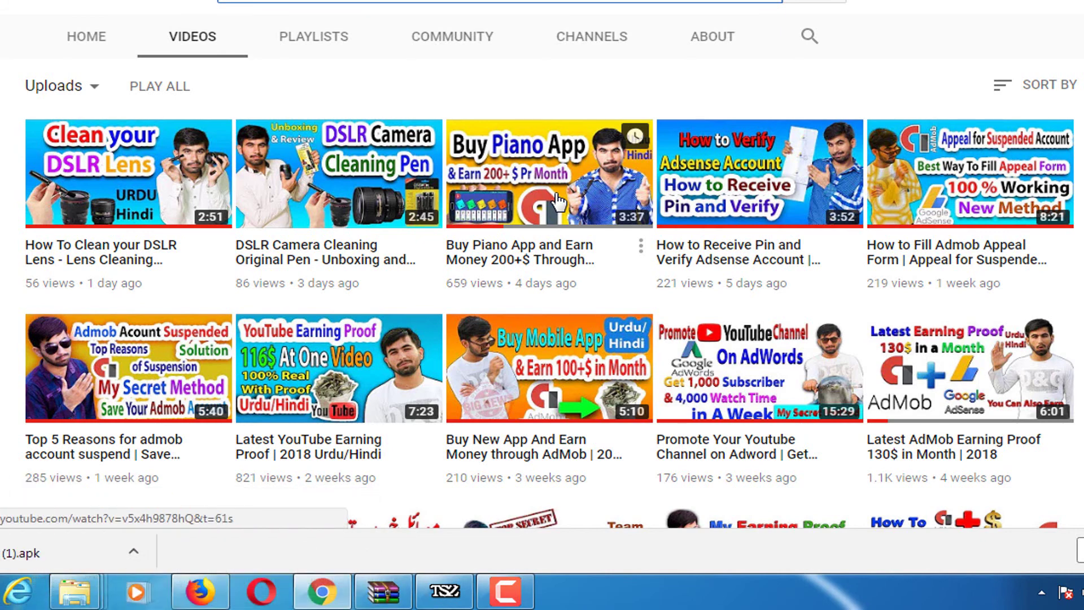
scroll(641, 239, up, 5)
scroll(639, 259, down, 3)
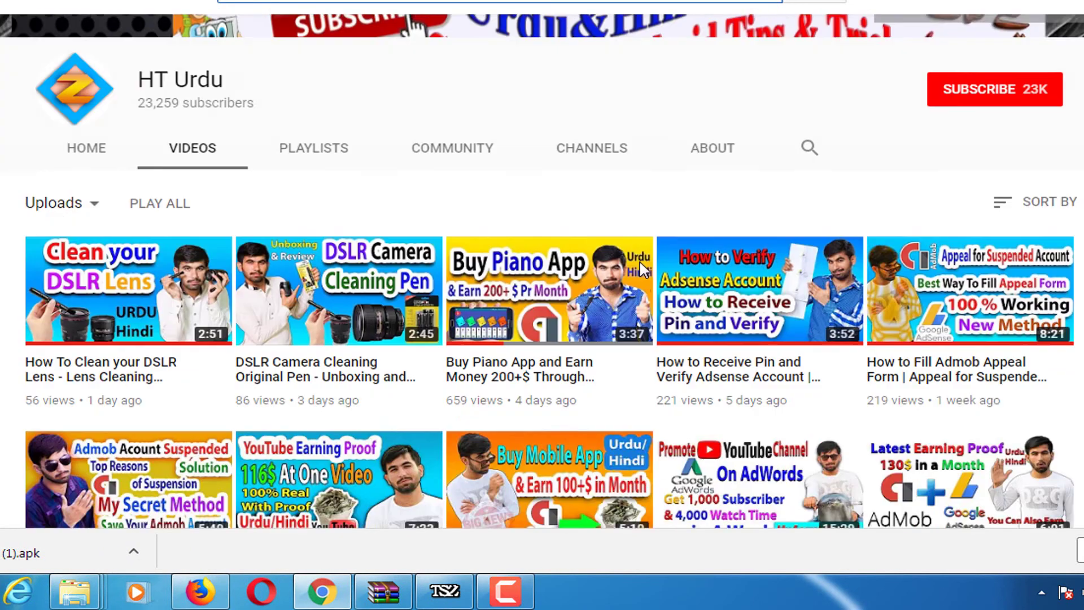